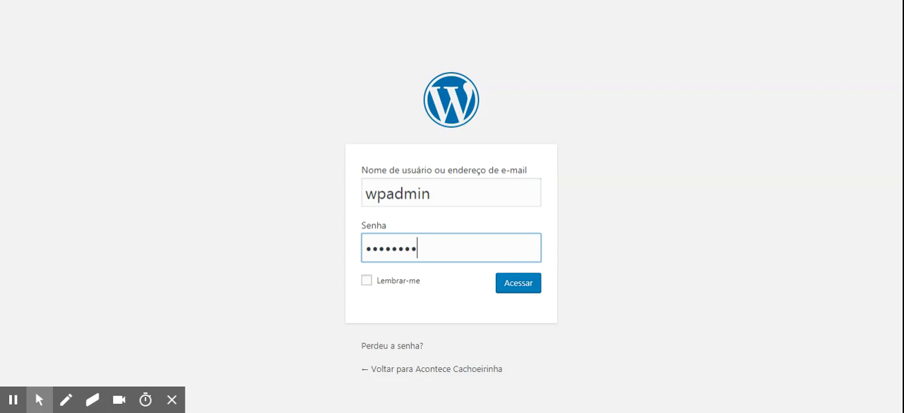
Submit the login form with the entered credentials and open the post categories page
key(Return)
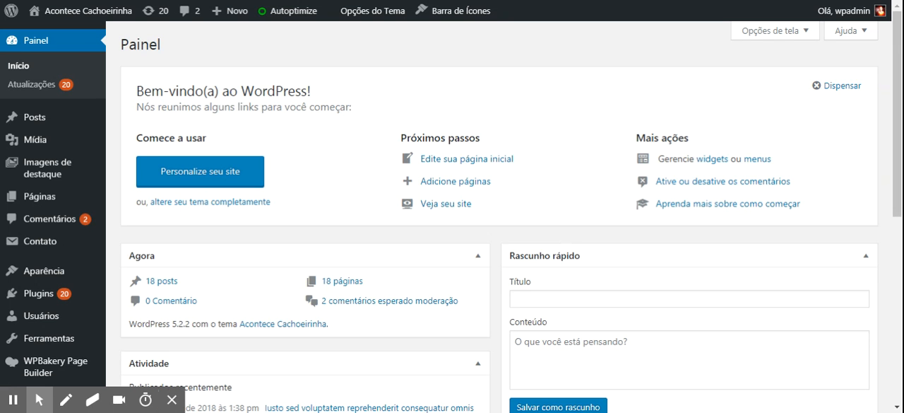
mouse_move(31, 119)
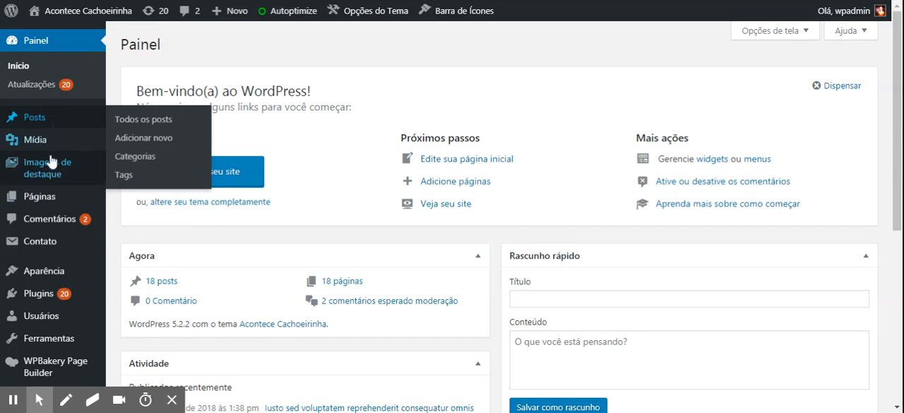
mouse_move(49, 200)
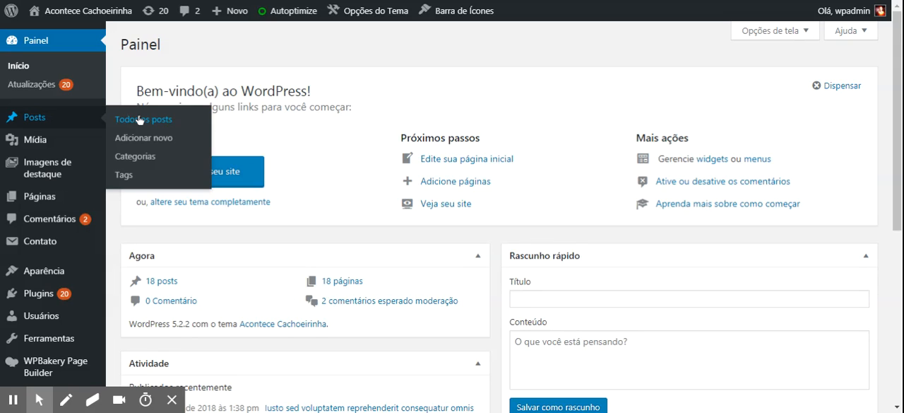
click(142, 158)
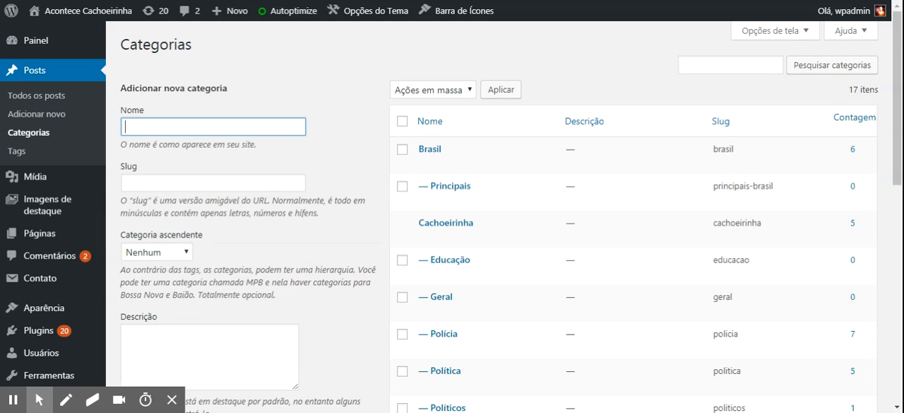
Add a new post category named Mundo
scroll(900, 62, down, 5)
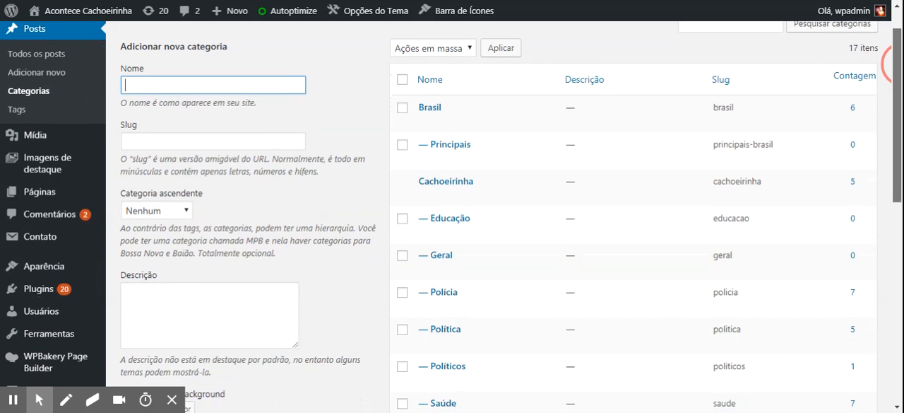
mouse_move(898, 202)
mouse_down()
mouse_move(899, 286)
mouse_move(898, 198)
mouse_up()
scroll(276, 141, up, 5)
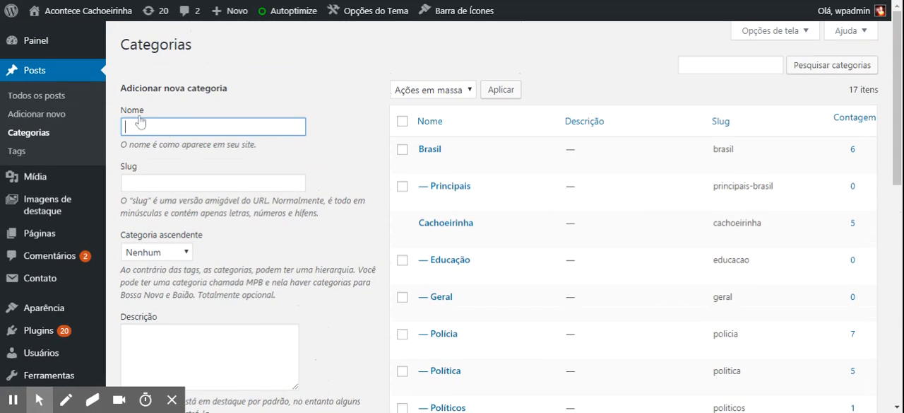
text(undo)
click(897, 198)
click(183, 167)
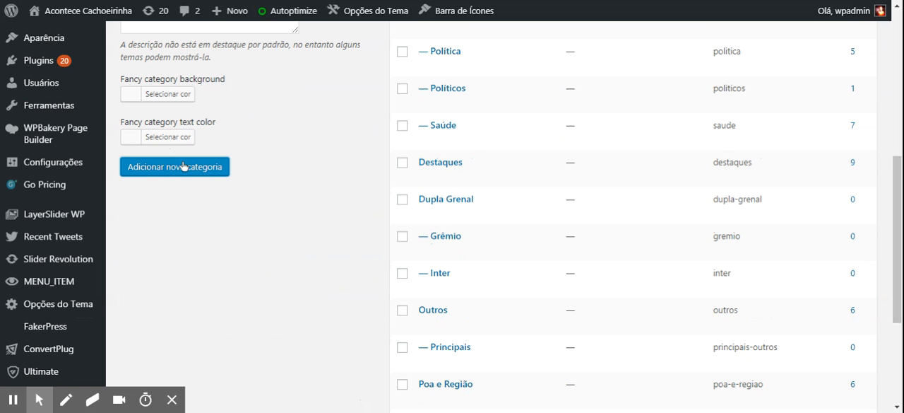
drag(897, 185, 897, 260)
scroll(896, 185, up, 6)
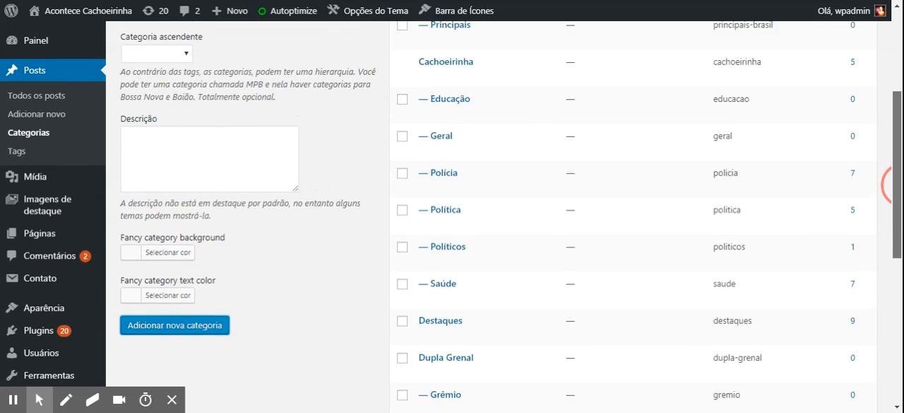
scroll(895, 185, up, 2)
mouse_move(430, 115)
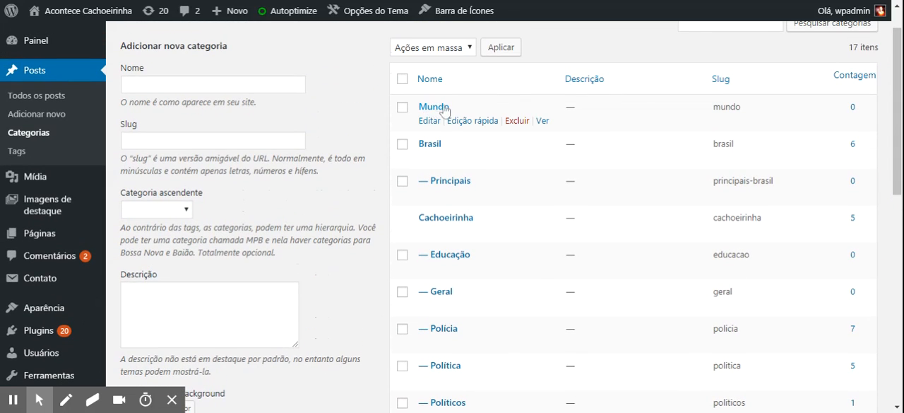
Add a new category named Atualidades with Mundo as its parent category
click(150, 83)
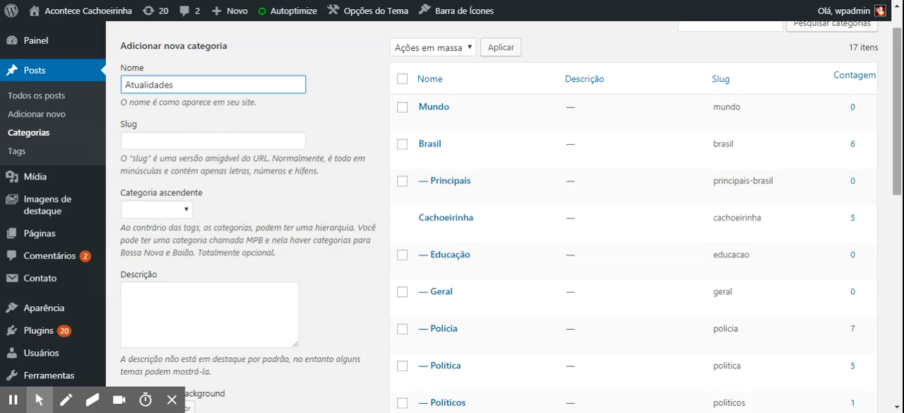
scroll(894, 162, down, 5)
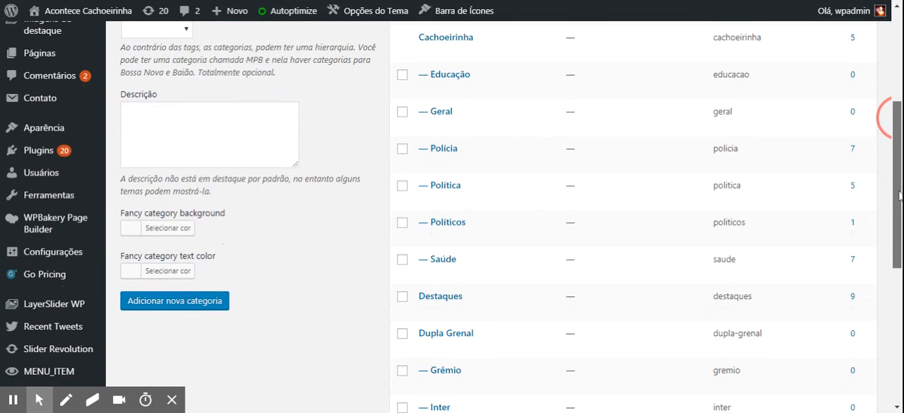
drag(897, 157, 898, 99)
click(159, 172)
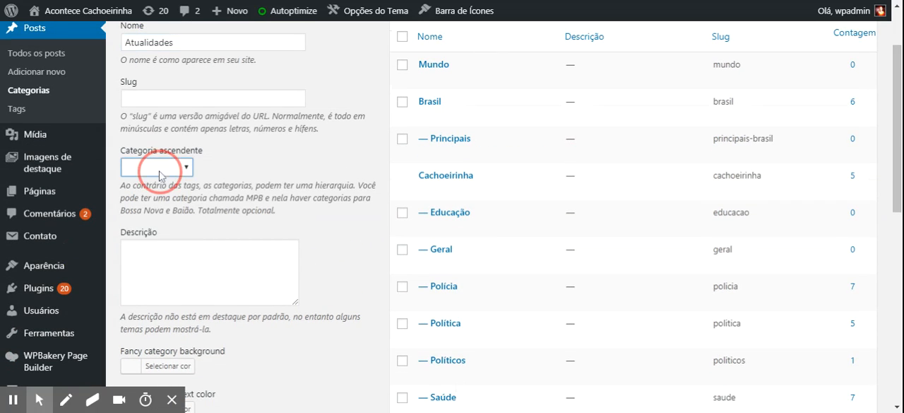
click(157, 196)
drag(897, 204, 898, 250)
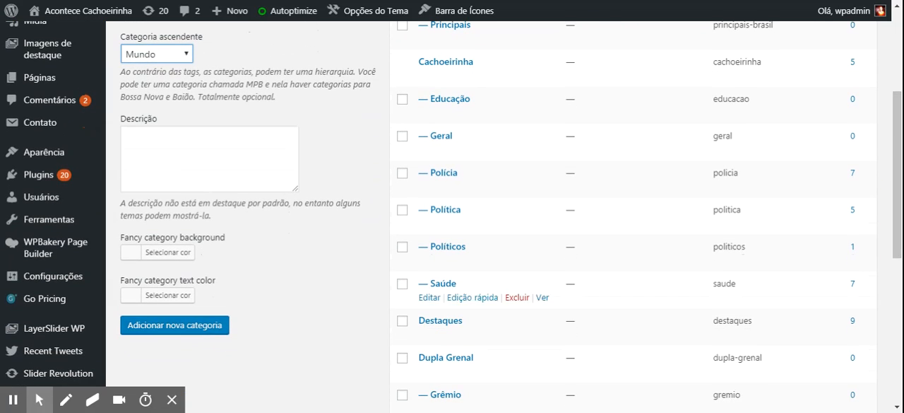
click(212, 326)
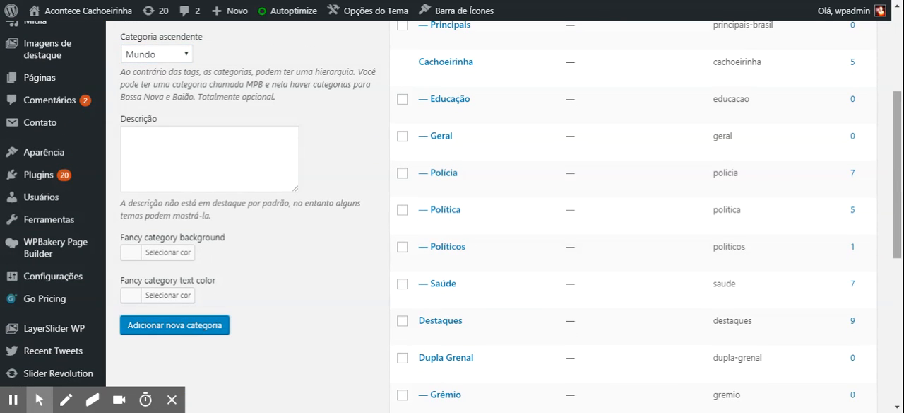
scroll(900, 210, up, 3)
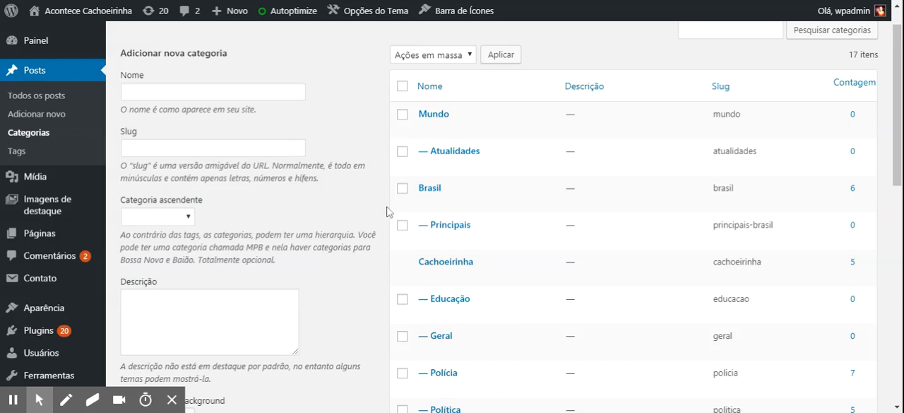
click(402, 151)
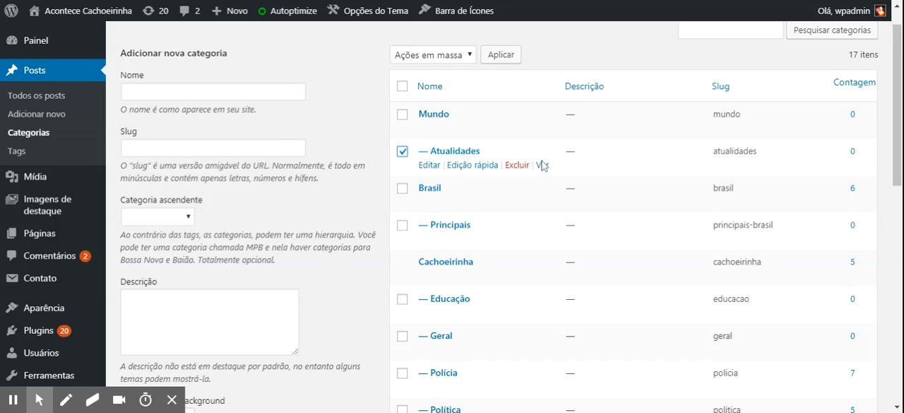
click(404, 156)
Open the site's menu editor on MenuPrincipal and expand the categories that can be added to the menu
drag(897, 46, 898, 76)
mouse_move(61, 243)
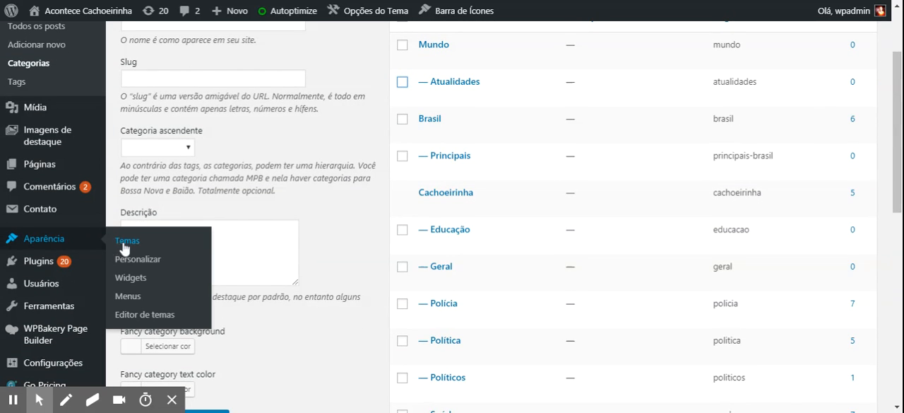
click(128, 296)
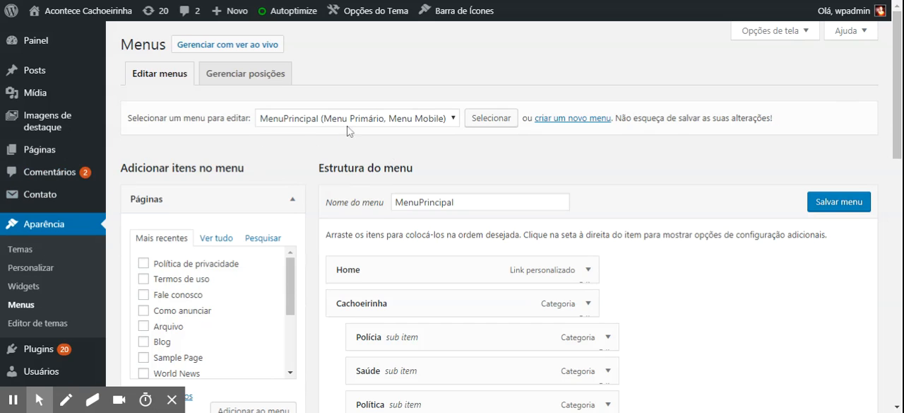
drag(896, 81, 896, 113)
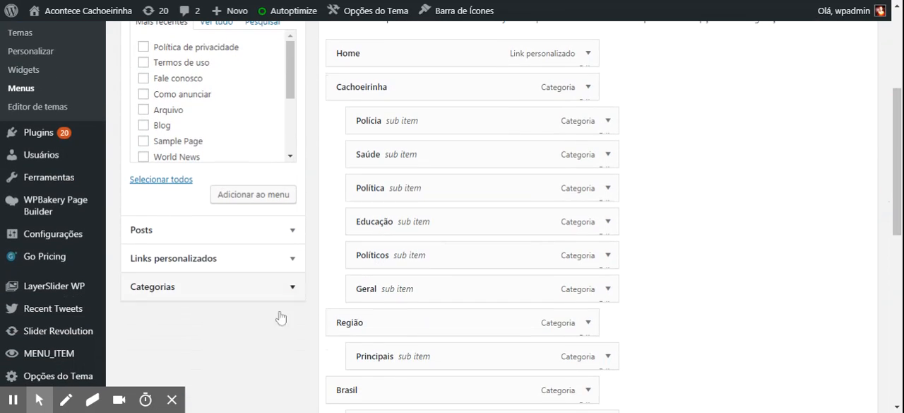
click(300, 289)
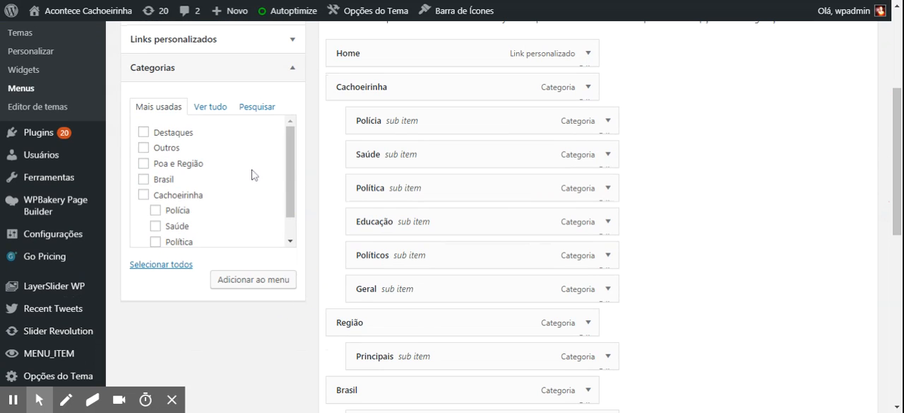
Show the menu editor's screen options to check which item boxes are enabled
drag(896, 182, 899, 91)
click(812, 35)
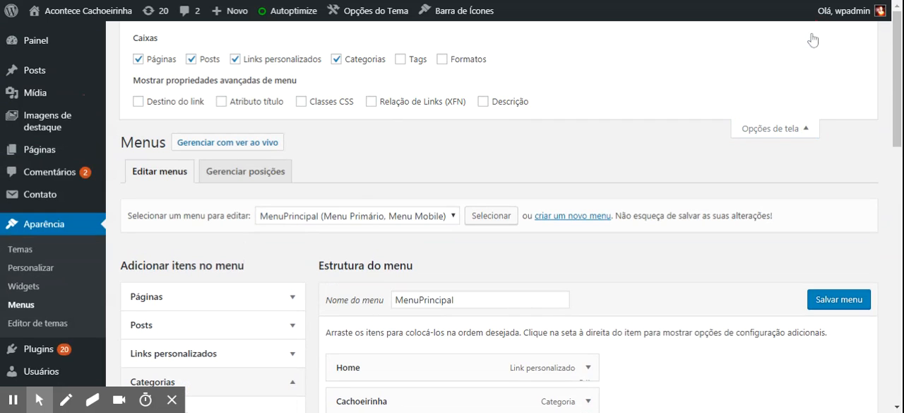
drag(897, 129, 897, 182)
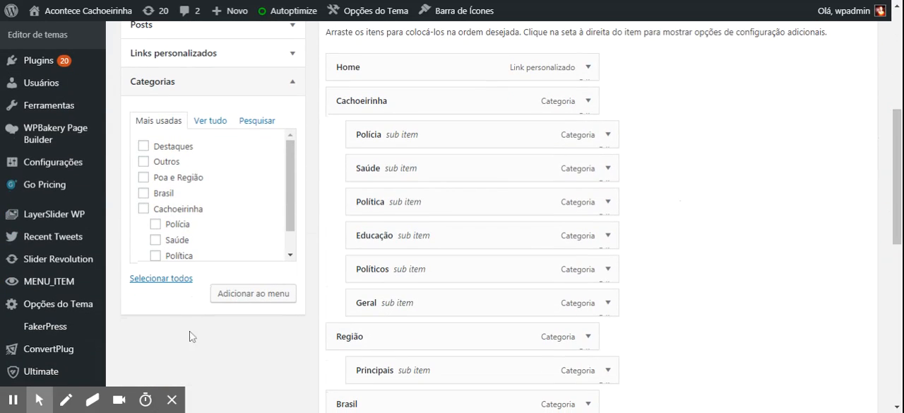
List all categories and add Mundo and Atualidades to MenuPrincipal
click(212, 122)
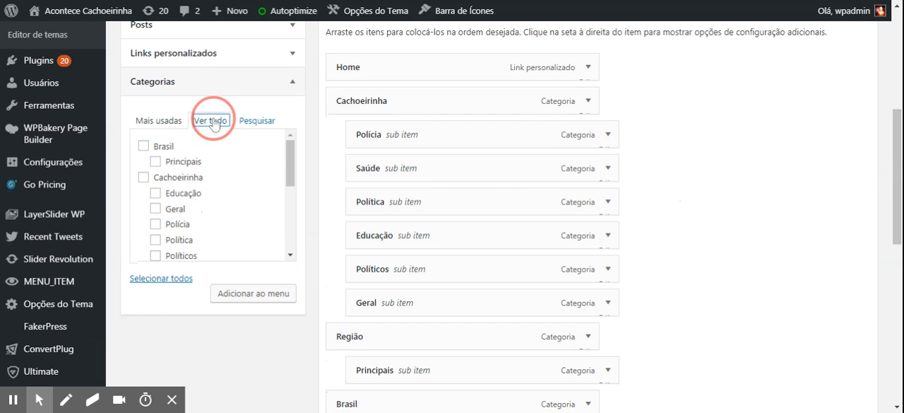
drag(291, 154, 291, 235)
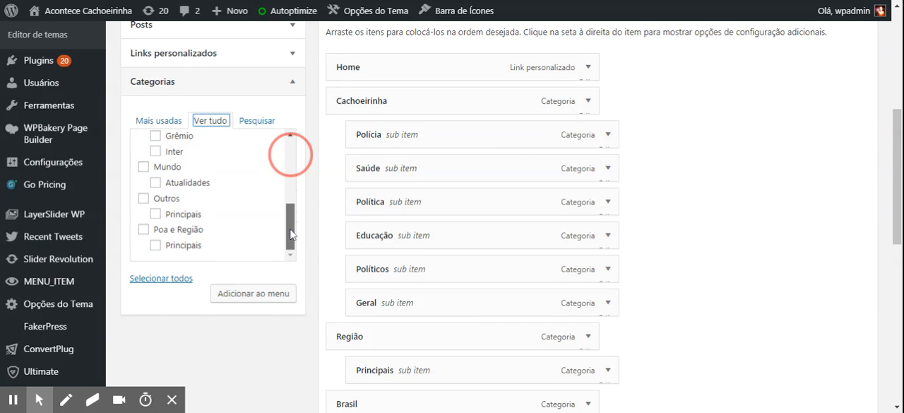
click(143, 167)
click(156, 183)
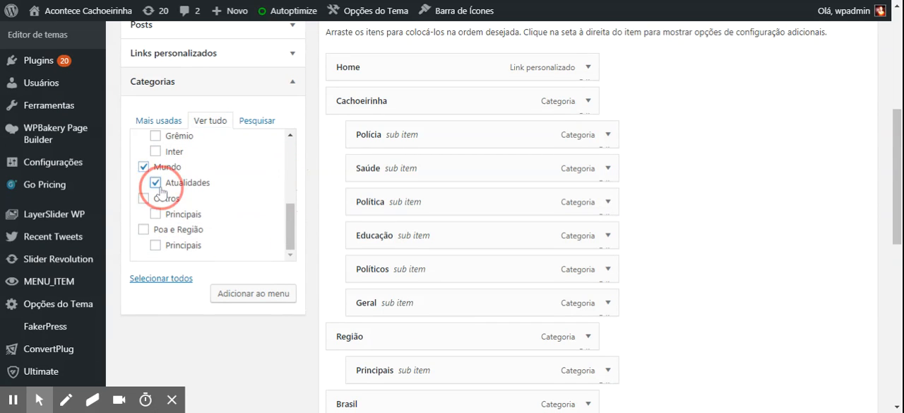
click(264, 292)
Nest the Atualidades menu item under Mundo as a sub-item at the end of the menu structure
drag(896, 145, 896, 205)
drag(898, 264, 902, 316)
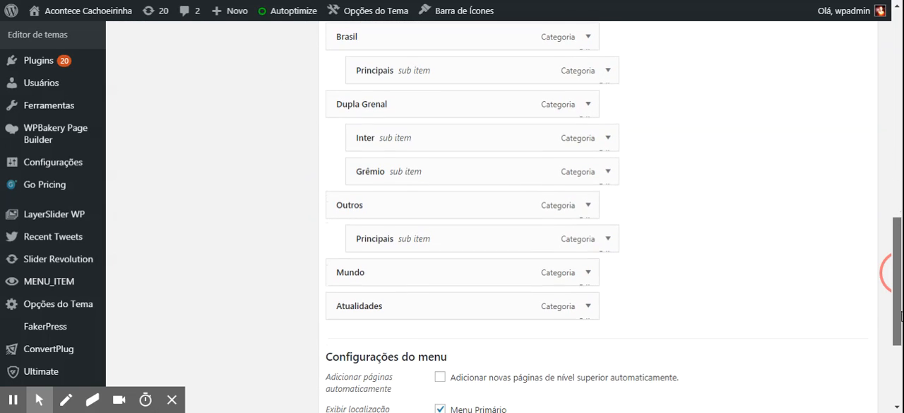
drag(417, 306, 449, 309)
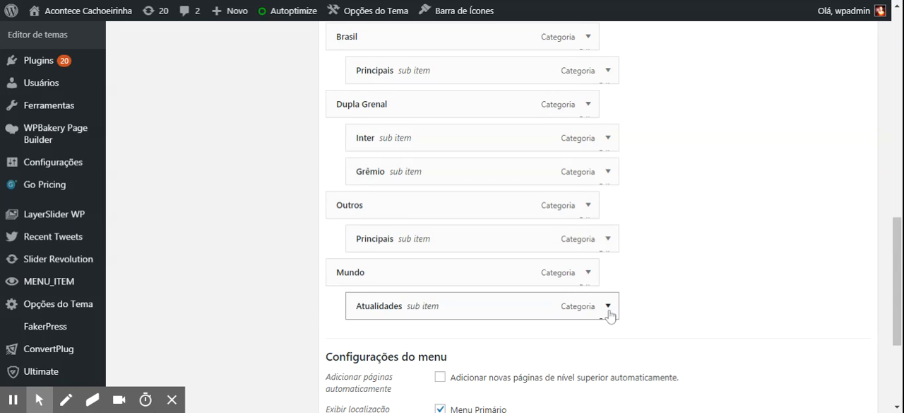
drag(897, 281, 897, 325)
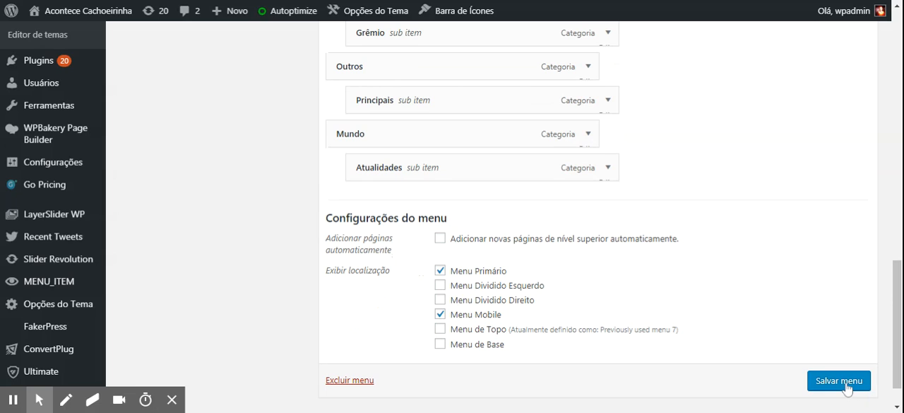
Remove the Atualidades and Mundo items from the menu structure
click(611, 173)
click(373, 326)
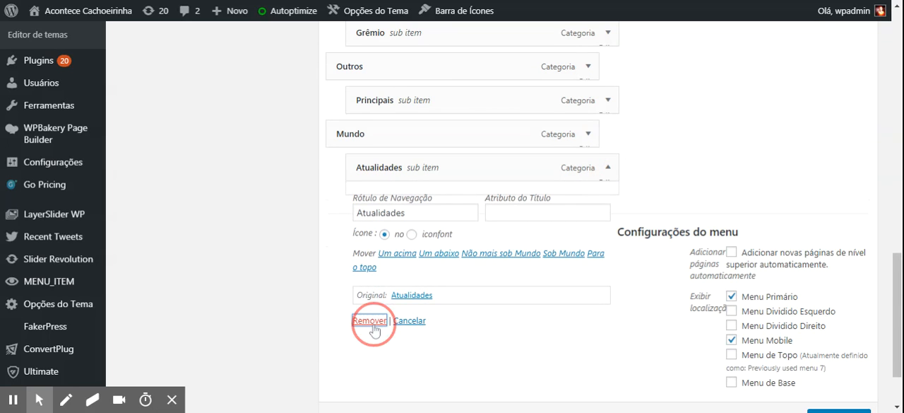
click(589, 134)
click(351, 296)
drag(898, 305, 897, 118)
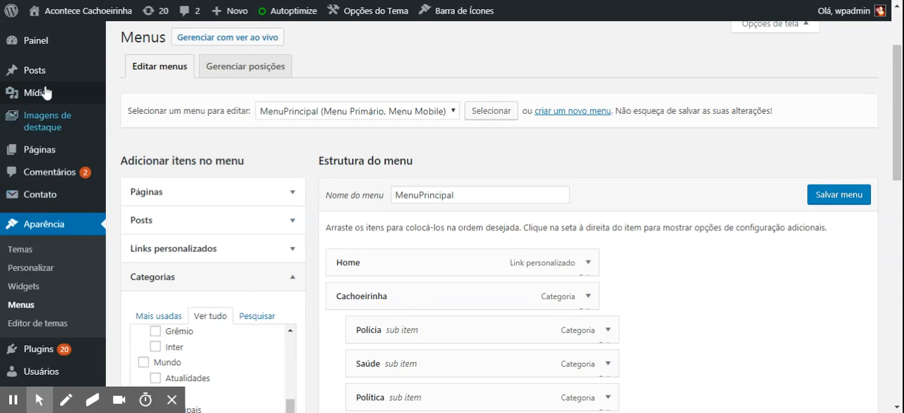
Open the list of all posts
mouse_move(49, 72)
click(146, 71)
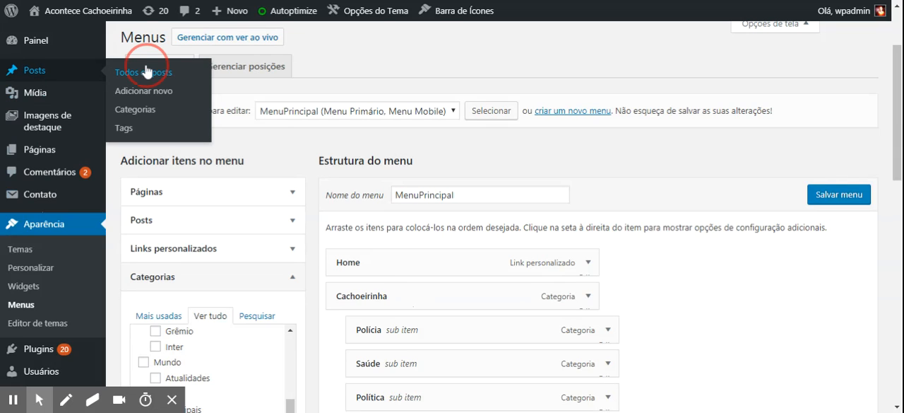
mouse_move(39, 75)
click(35, 71)
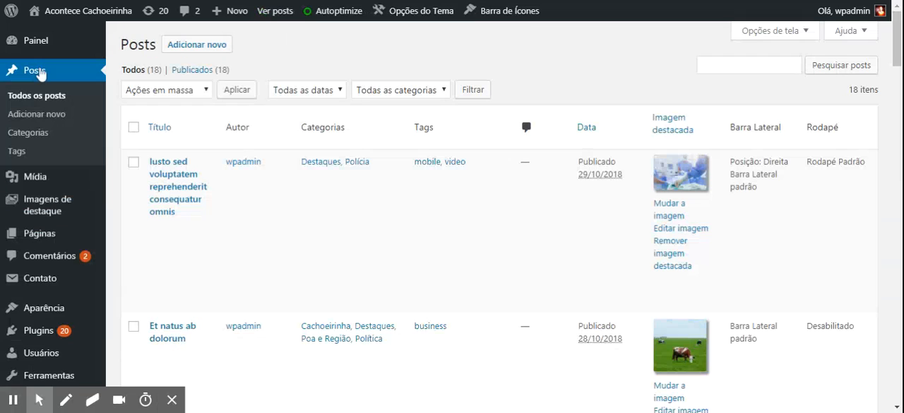
Add a new post tag named segurança and return to the list of all posts
click(51, 114)
click(20, 153)
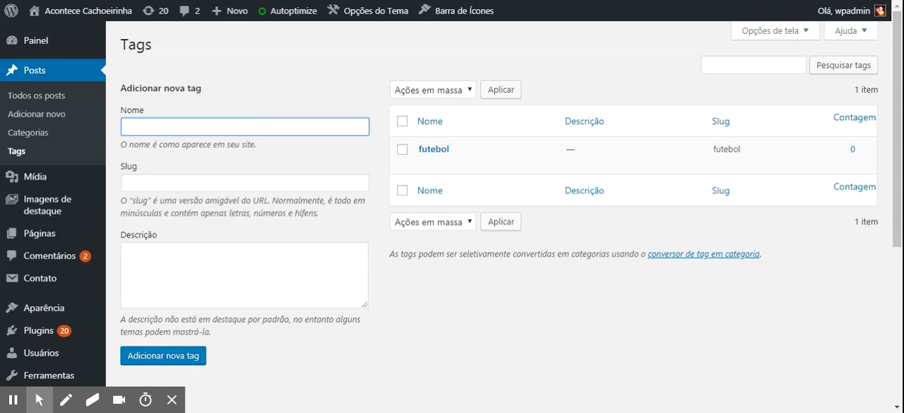
click(186, 129)
text(segurança)
click(195, 359)
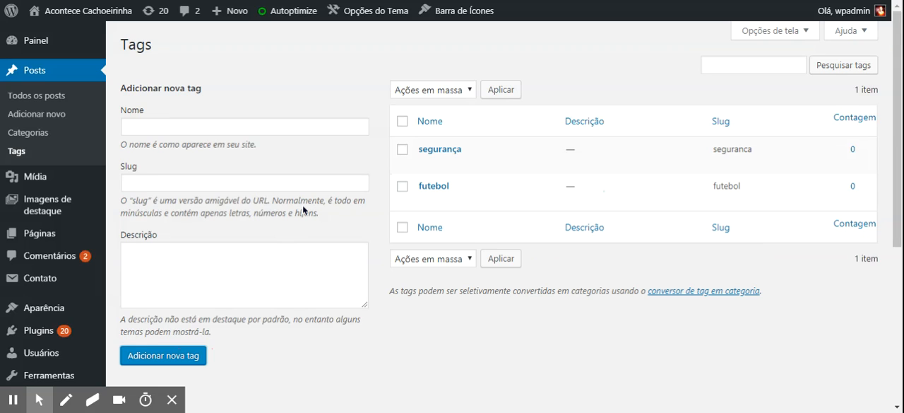
click(12, 101)
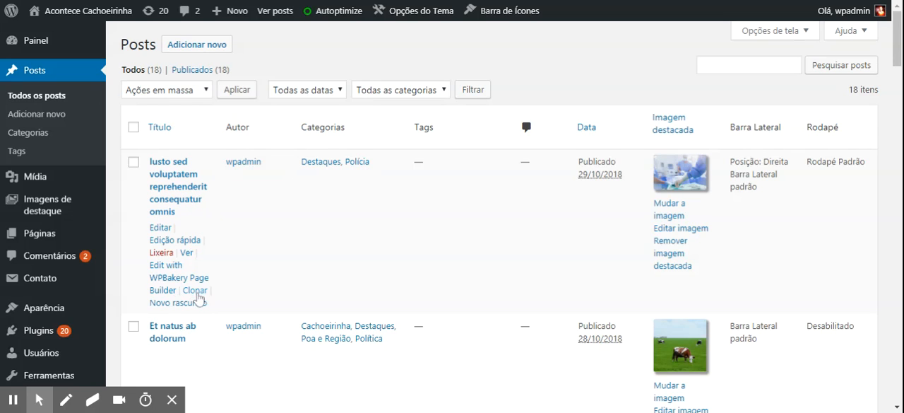
Quick-edit the post "Iusto sed voluptatem reprehenderit consequatur omnis" to add the existing segurança tag, and update it
click(183, 241)
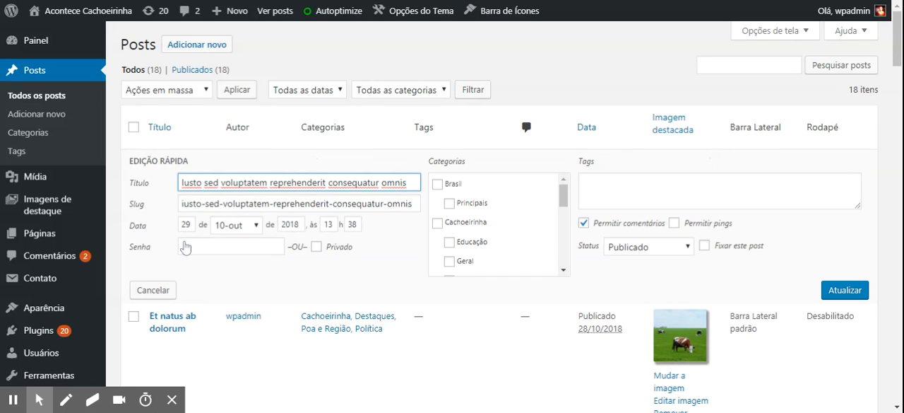
click(596, 204)
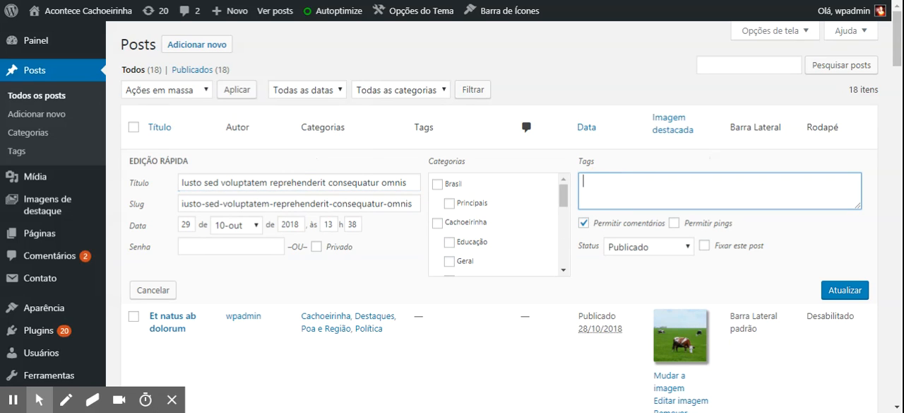
text(segur)
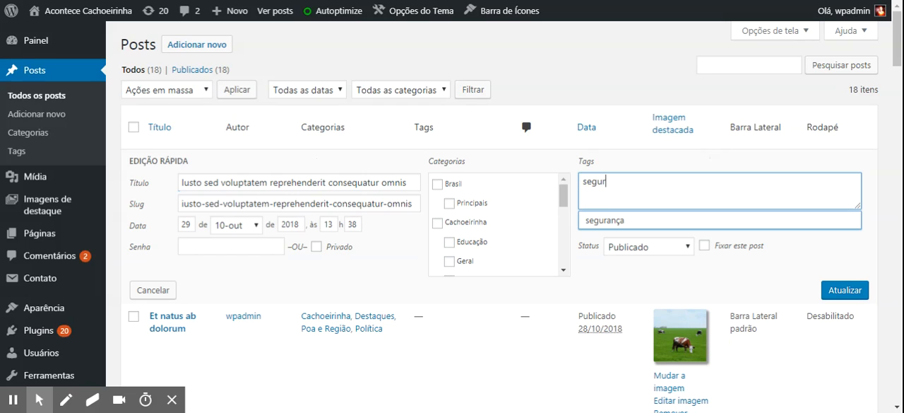
click(601, 220)
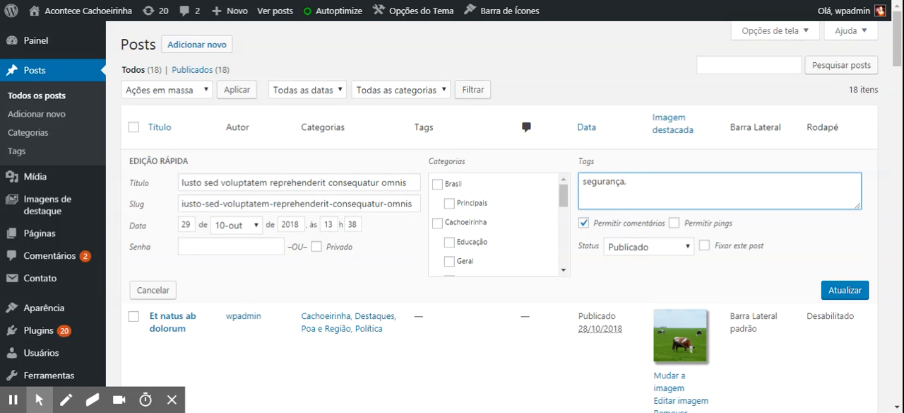
mouse_move(563, 197)
mouse_down()
mouse_move(565, 227)
mouse_move(558, 197)
mouse_up()
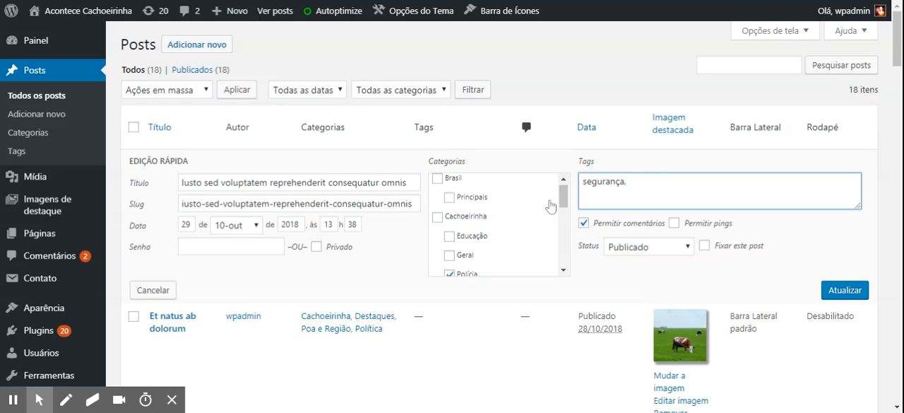
drag(563, 205, 561, 241)
click(844, 290)
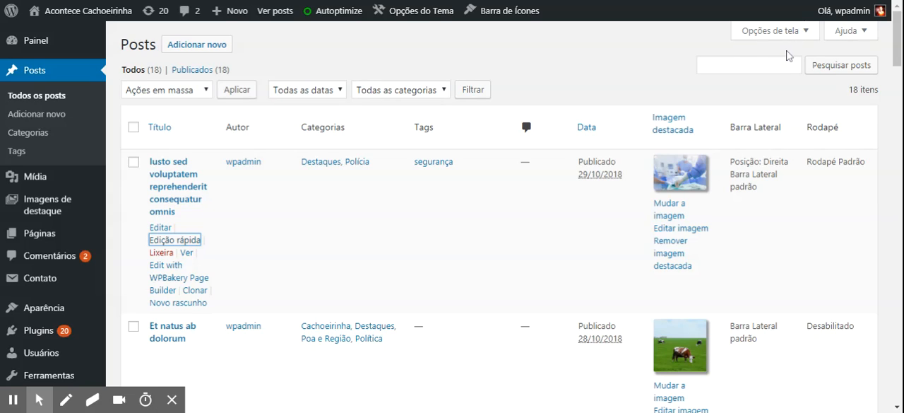
click(799, 3)
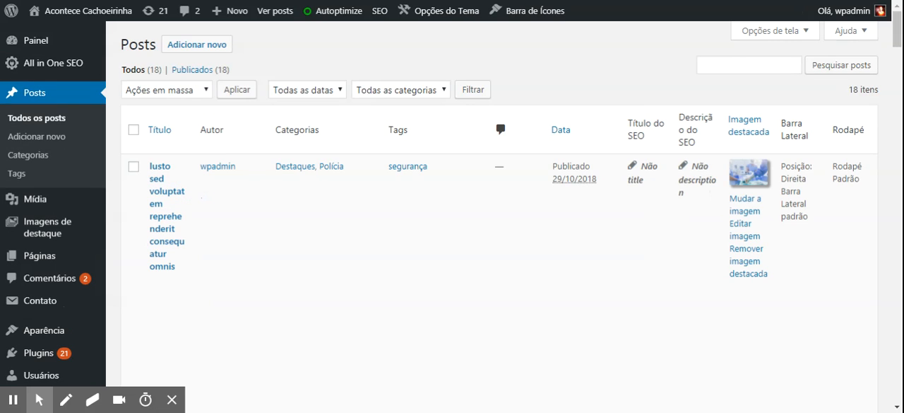
Start a new post titled "Lorem ipsum dolor sit amet, consectetur adipiscing elit."
click(203, 45)
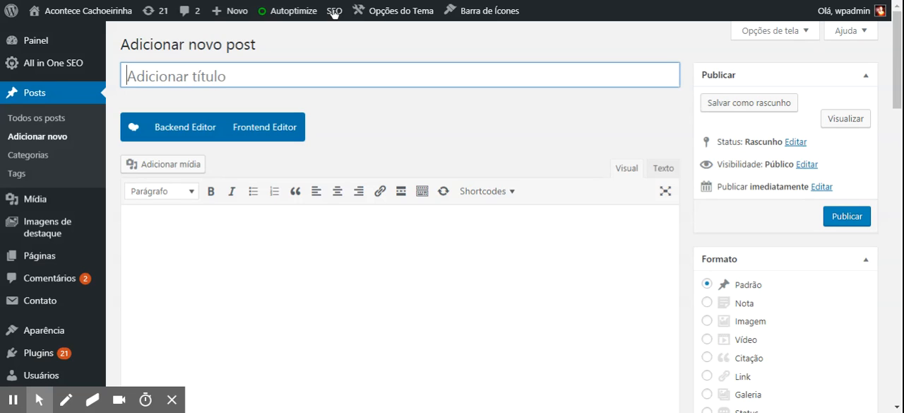
click(160, 76)
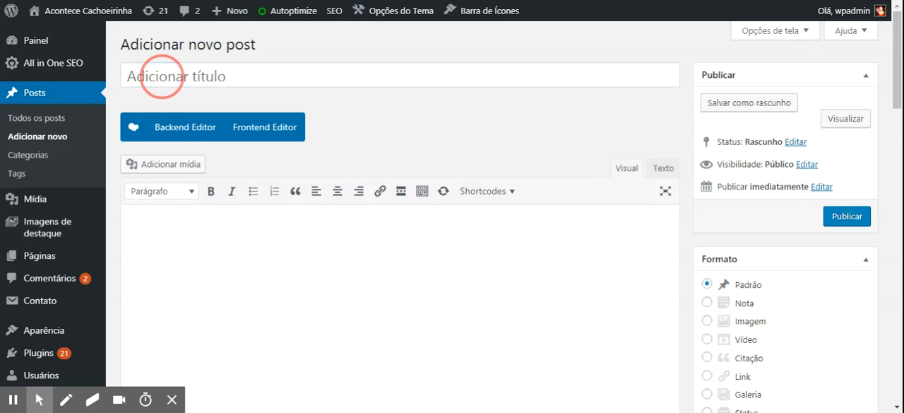
click(136, 77)
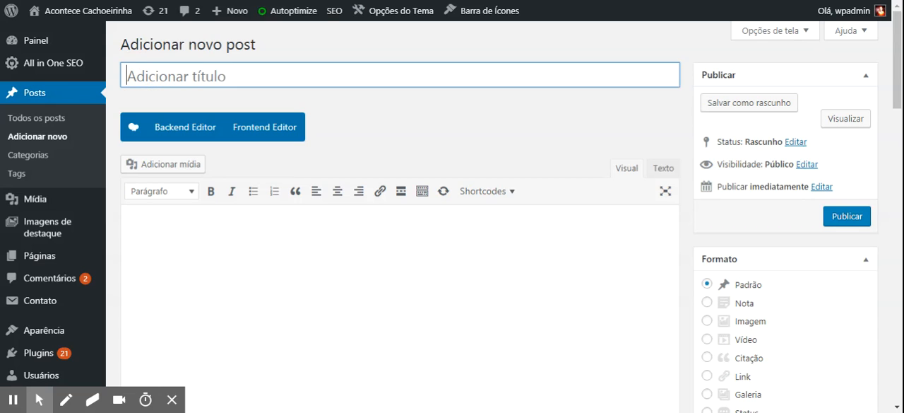
click(134, 78)
text(orem ipsum dolor sit amet, consectetur adipiscing elit.)
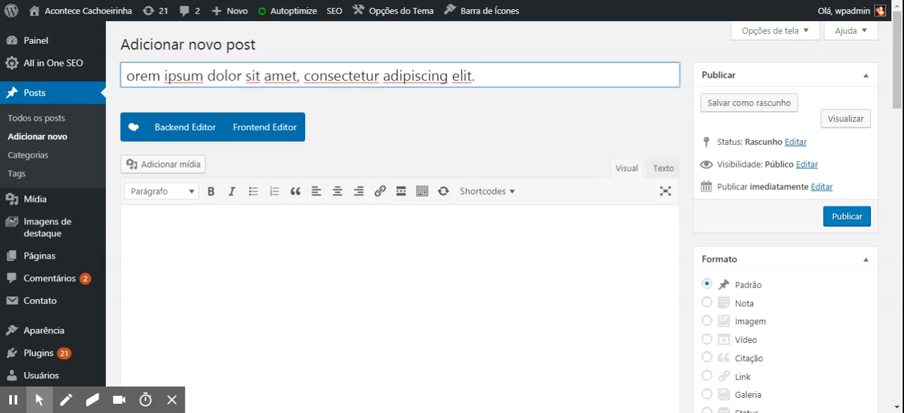
key(Home)
text(L)
click(485, 75)
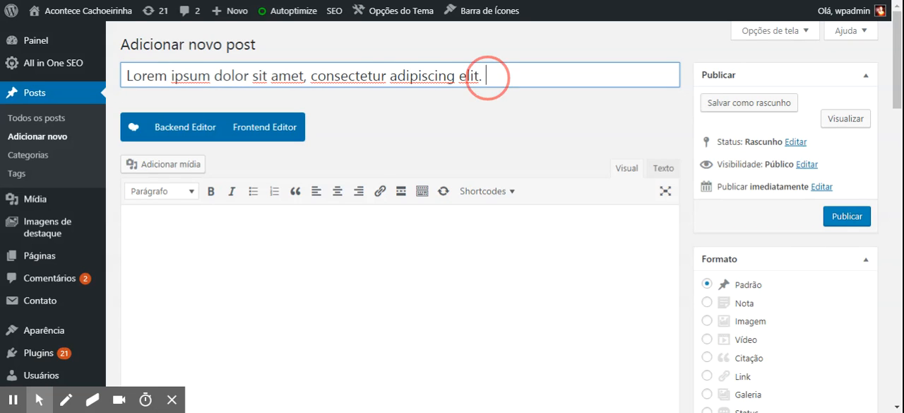
click(743, 6)
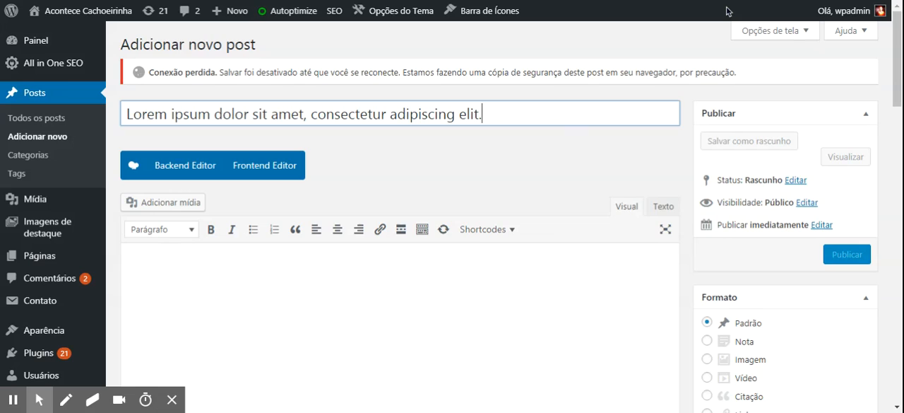
Paste the copied placeholder paragraphs beginning "Fusce hendrerit arcu sed fermentum scelerisque" into the new post's body
click(206, 285)
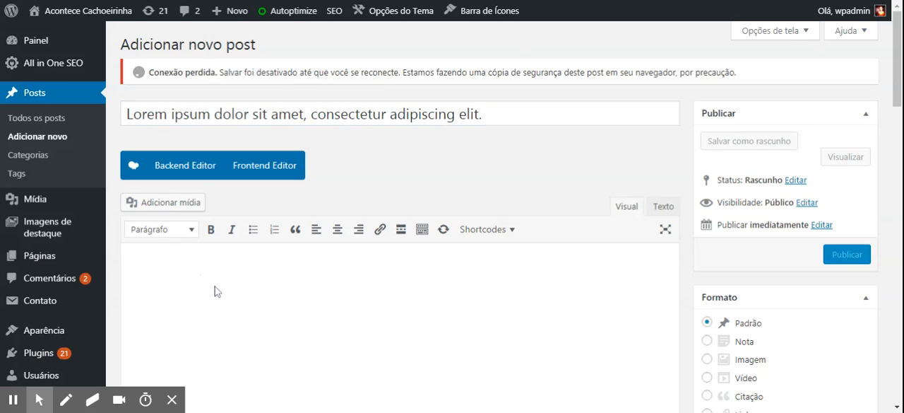
click(178, 256)
key(ctrl+v)
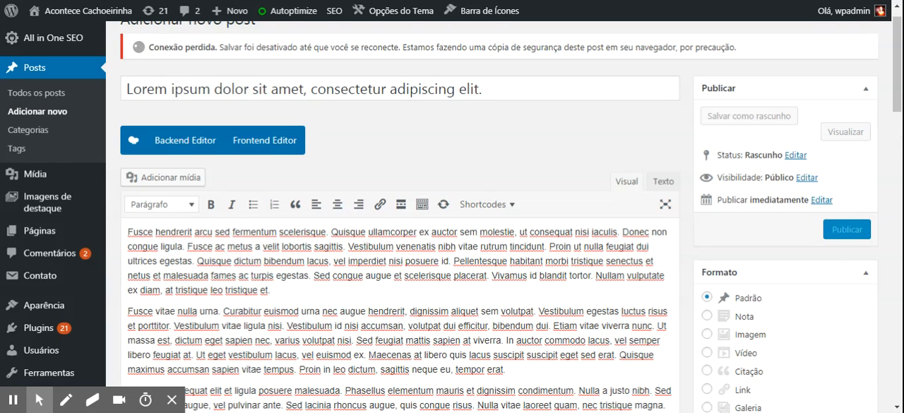
Enter "Super notícia sobre Cachoerinha" as the new post's title in the All in One SEO Pack settings
drag(900, 104, 901, 204)
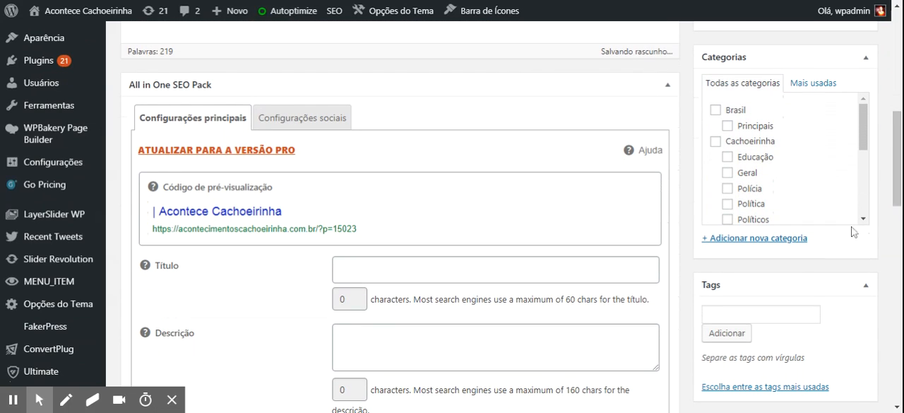
click(370, 264)
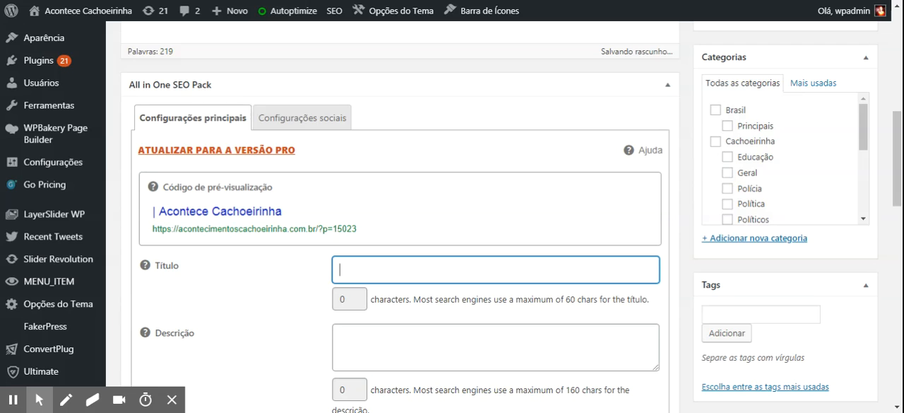
text(S)
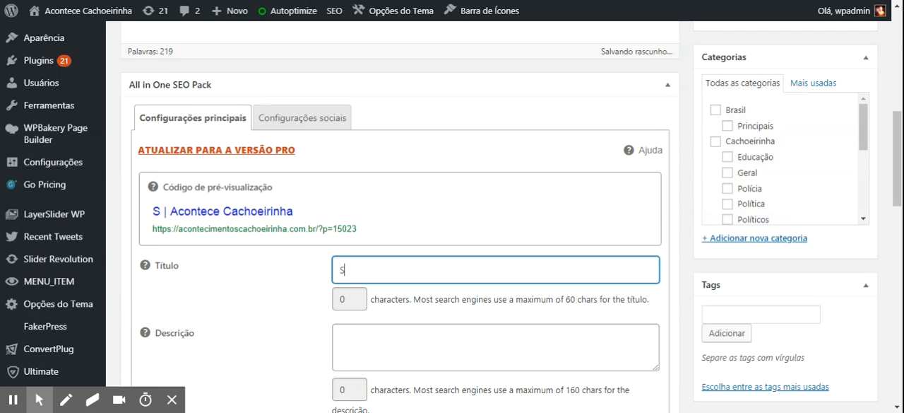
text(uper not)
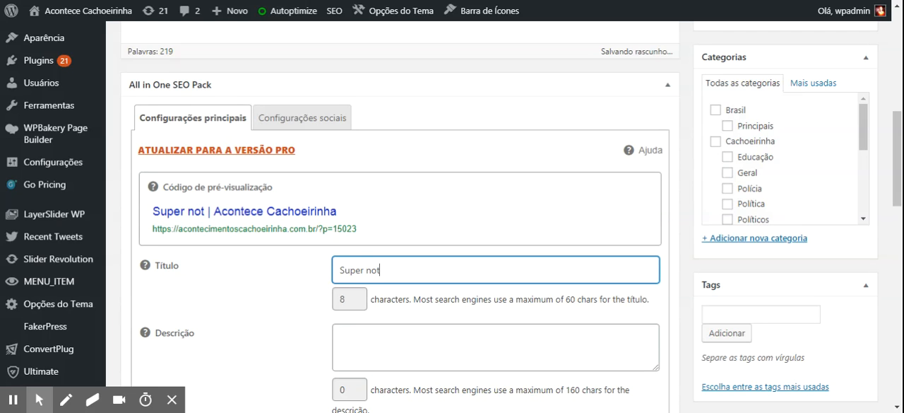
text(ícia sobr)
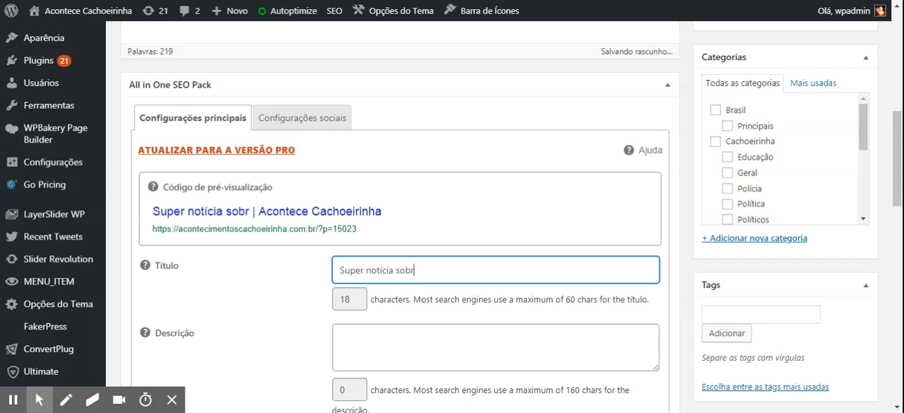
text(e Cachoe)
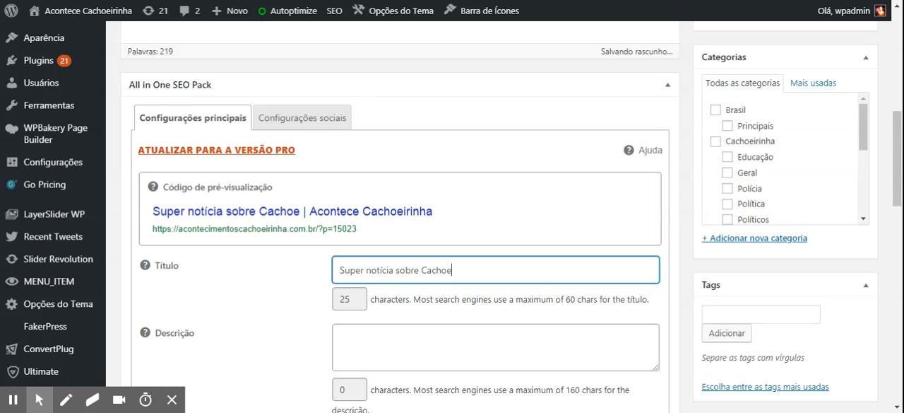
text(rinha)
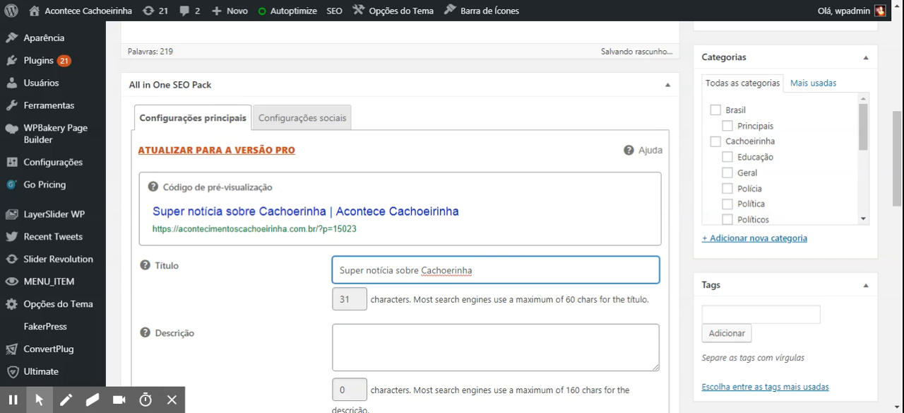
click(353, 299)
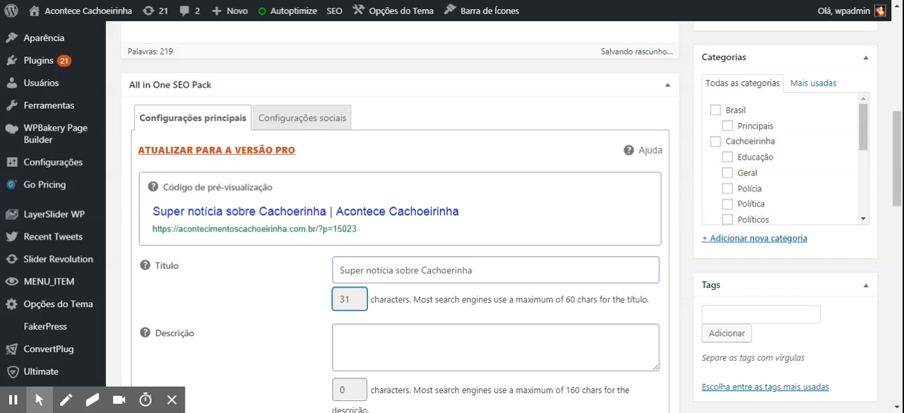
Insert "preço da gasolina em" before Cachoerinha in the SEO title
click(499, 270)
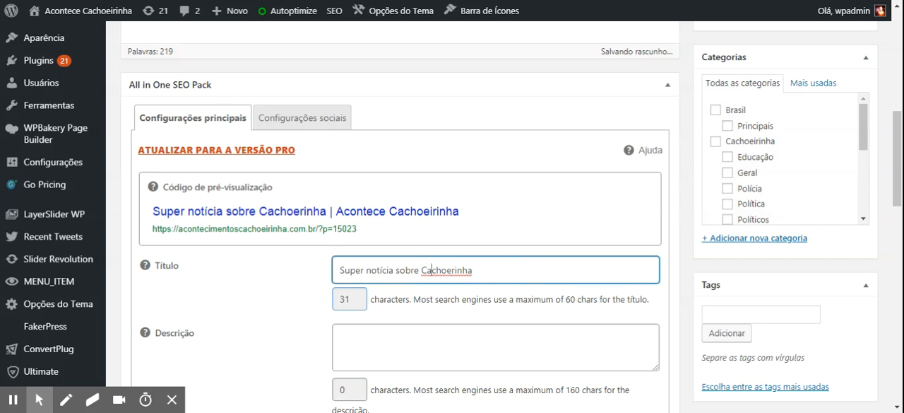
text(preço da )
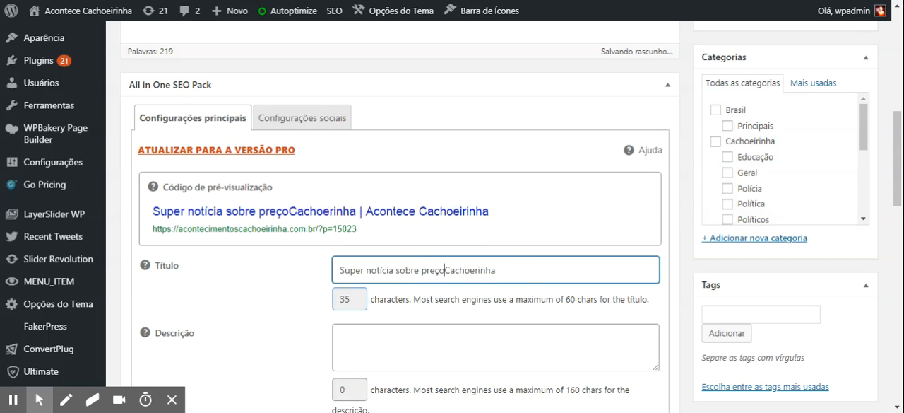
text(gasolina)
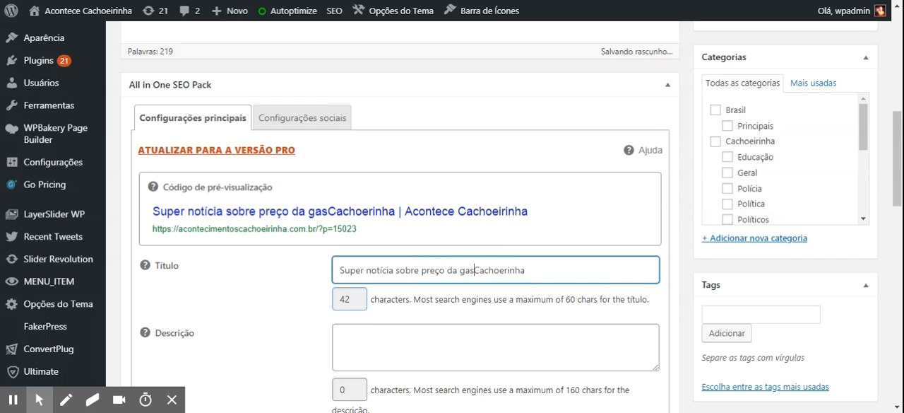
text( em)
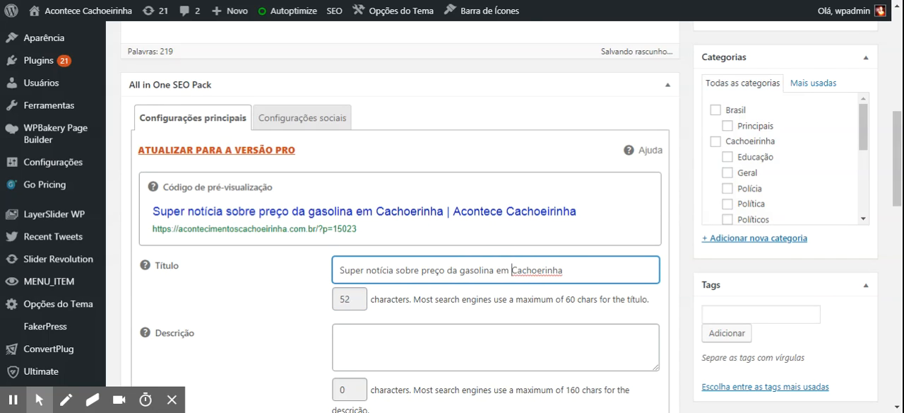
Enter "O preço da gasolina em Cachoerinha está mais em conta em determinados postos" as the post's SEO description
scroll(891, 162, down, 3)
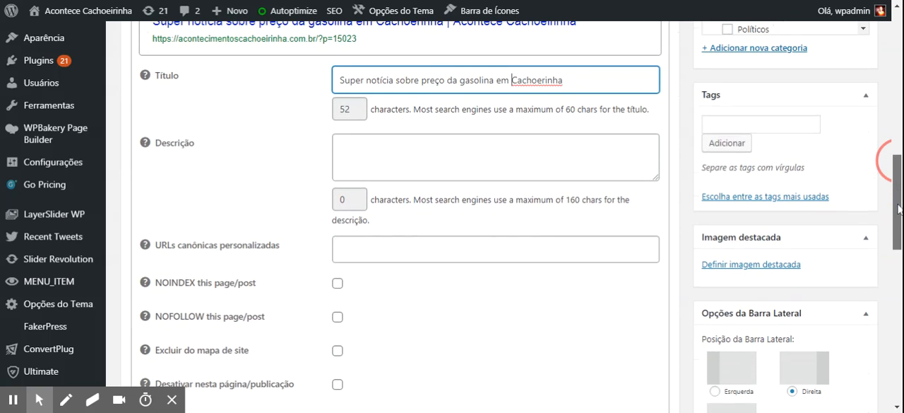
click(367, 151)
text(O)
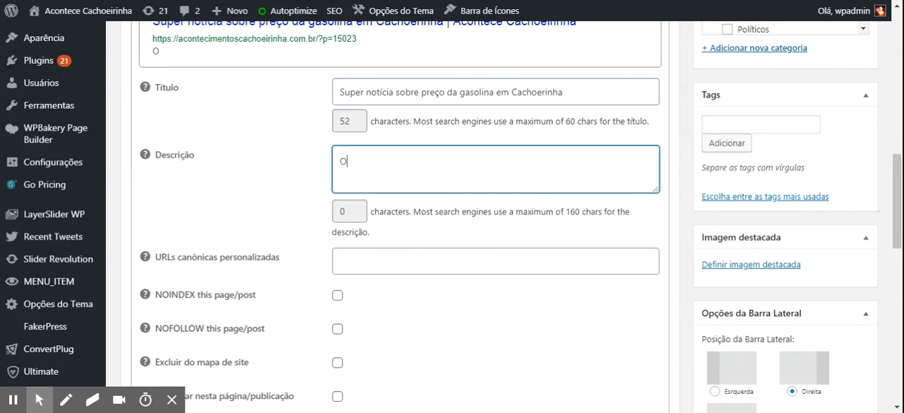
text( preço da )
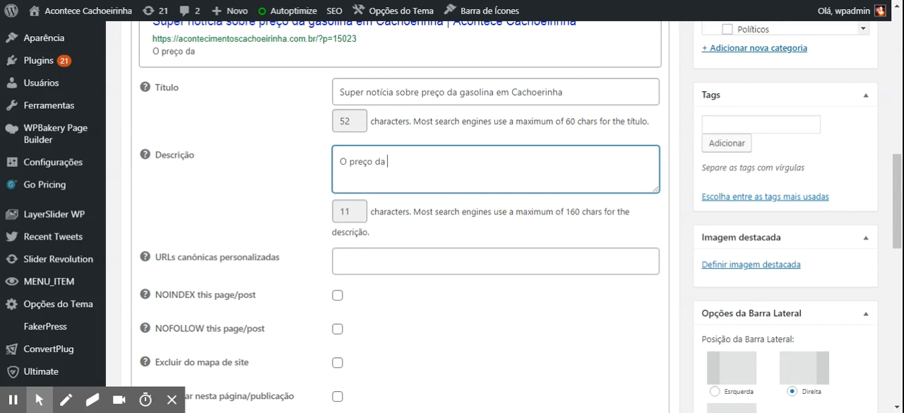
text(gasolina em )
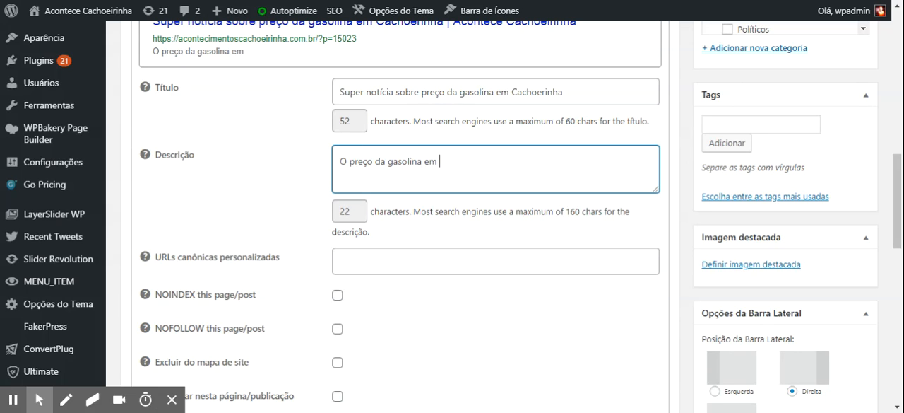
text(Cachoer)
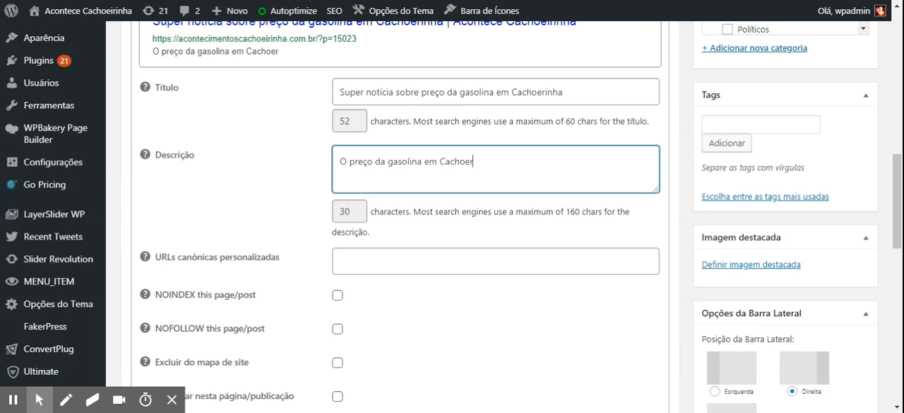
text(inha está )
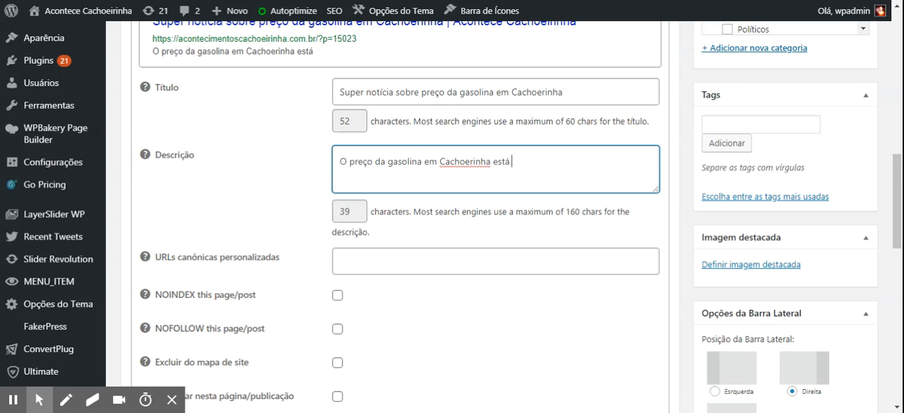
text(mais em conta)
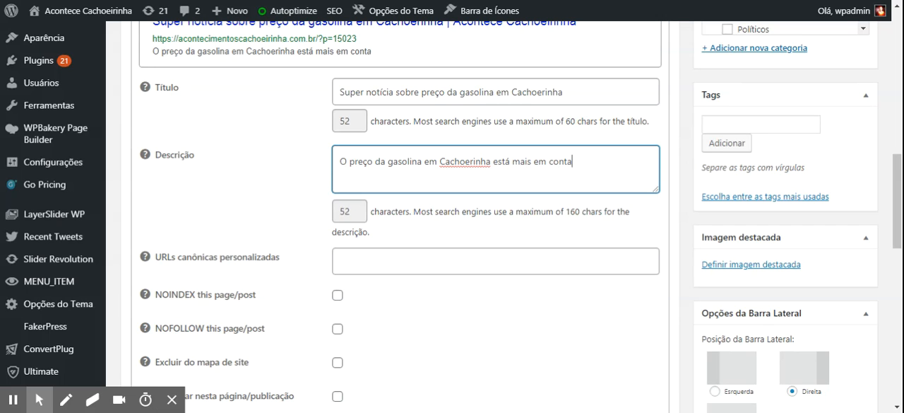
text( em determi)
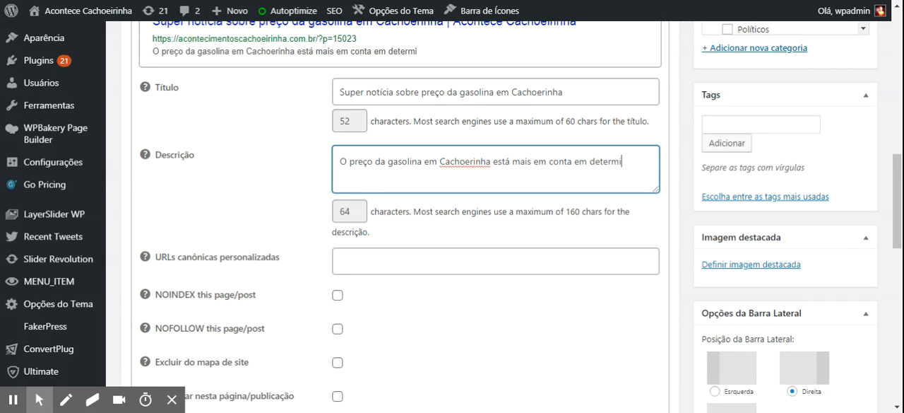
text(nados por)
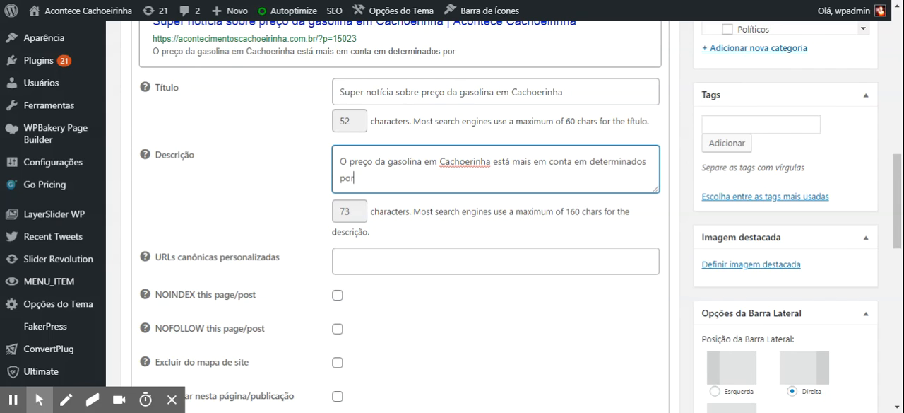
key(BackSpace)
text(stos)
drag(898, 221, 892, 192)
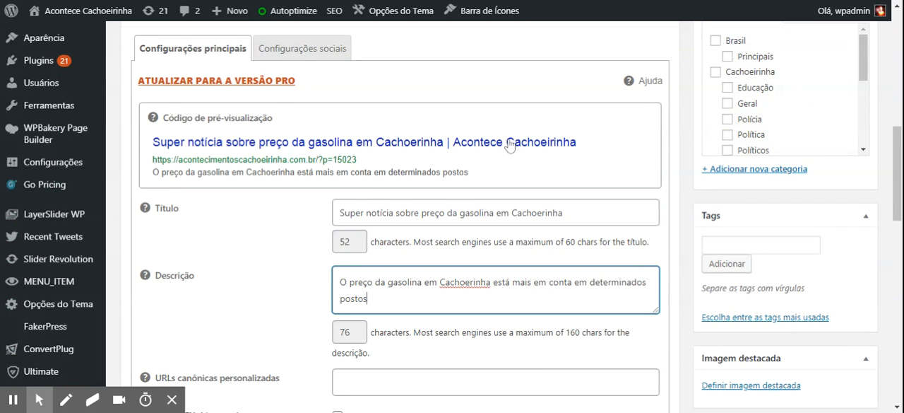
Set the night-time aerial city photo from the media library as the post's featured image
drag(899, 182, 895, 228)
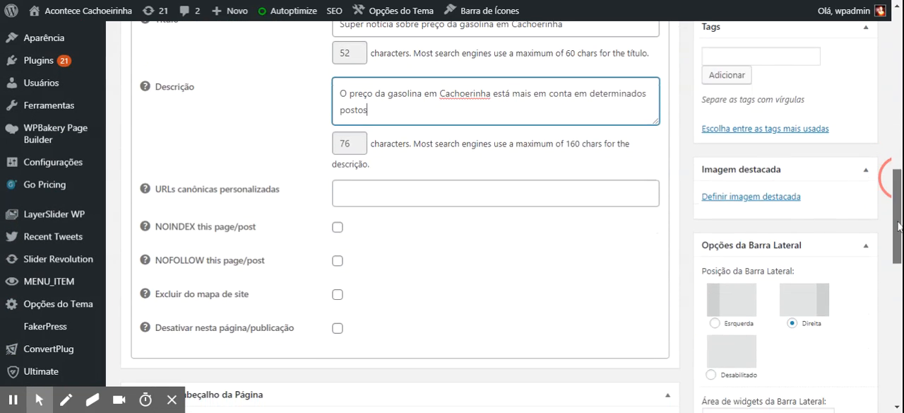
click(752, 197)
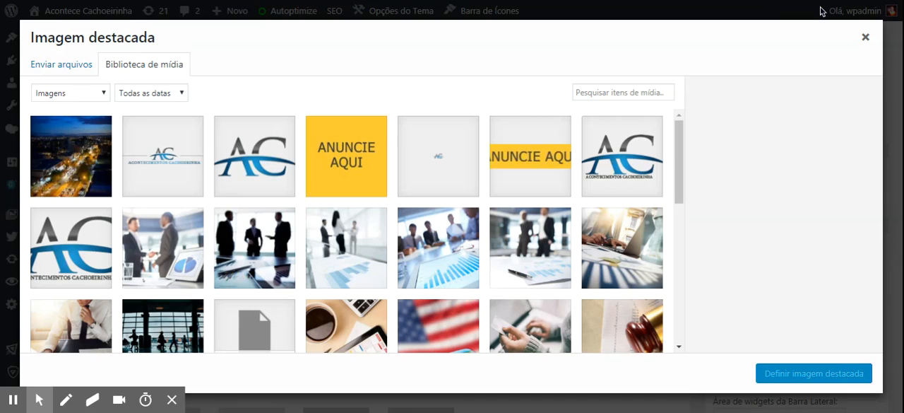
click(58, 64)
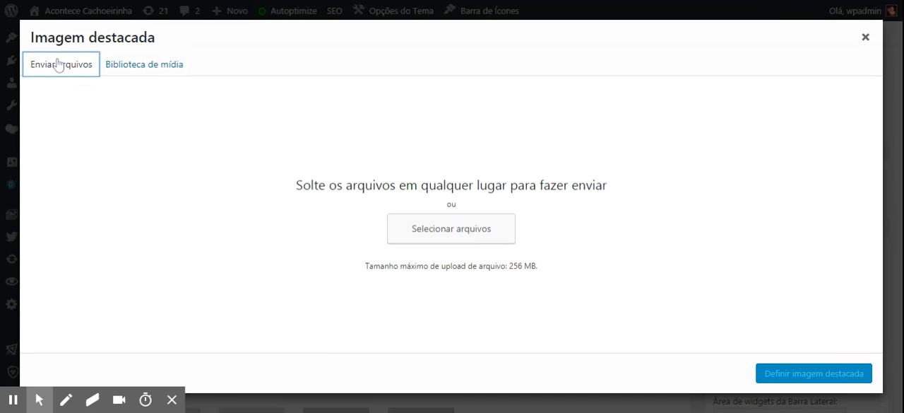
click(150, 66)
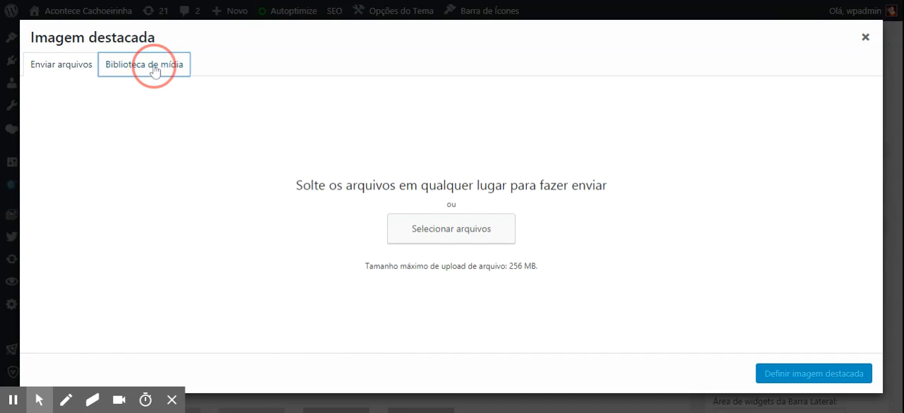
click(100, 147)
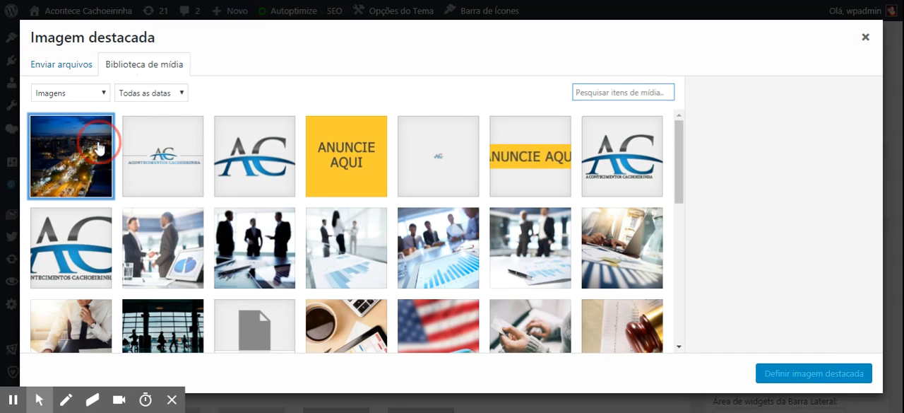
click(806, 379)
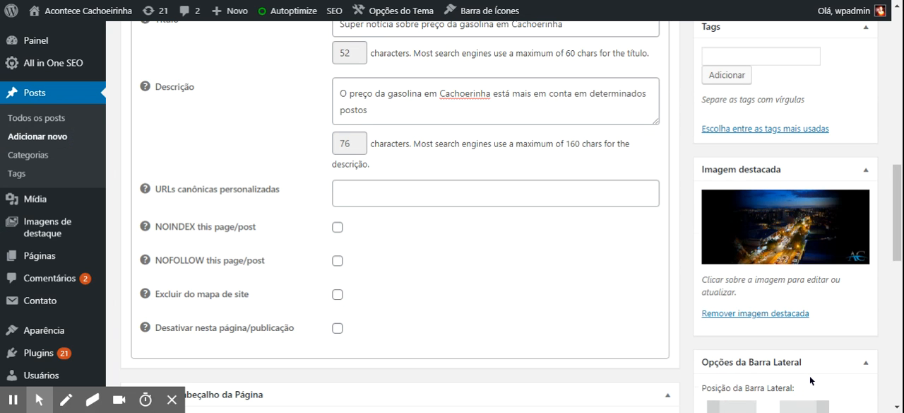
Assign the post to the categories Cachoeirinha, its subcategory Geral, and Destaques
drag(897, 226, 899, 63)
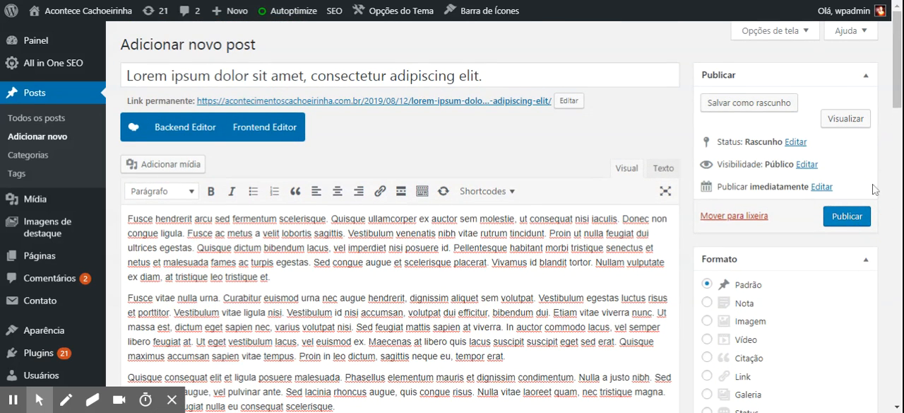
drag(897, 64, 897, 148)
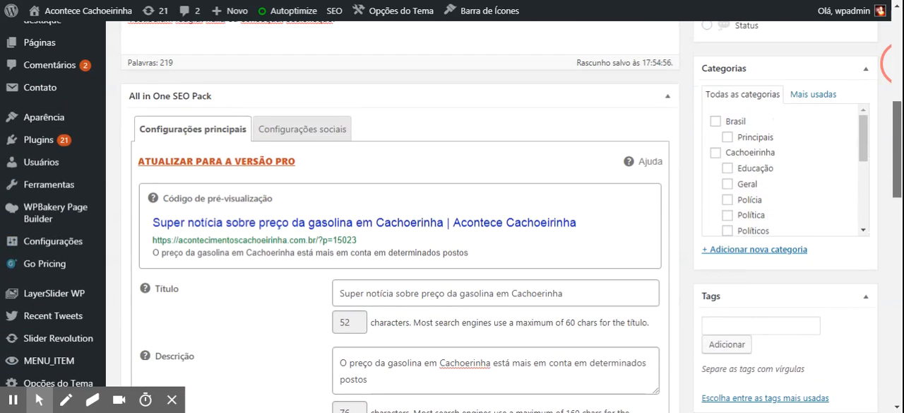
click(717, 154)
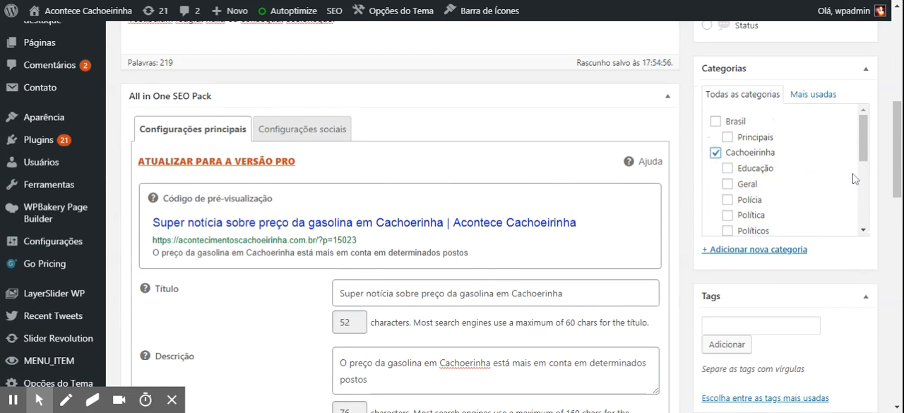
drag(865, 154, 866, 179)
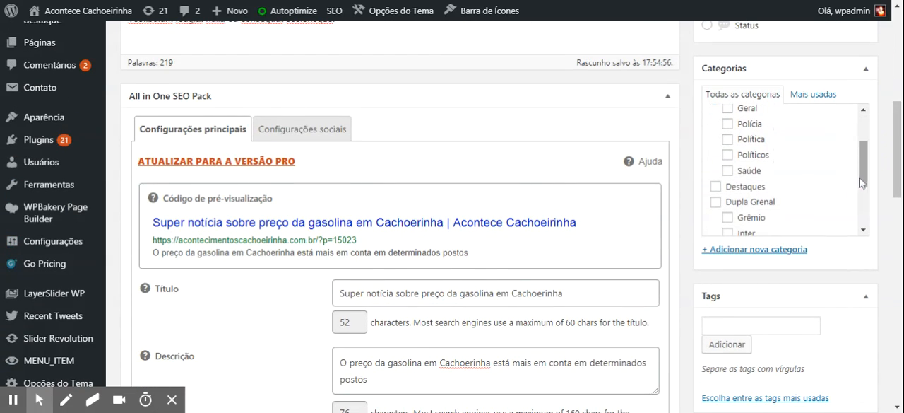
click(734, 175)
click(717, 186)
click(728, 171)
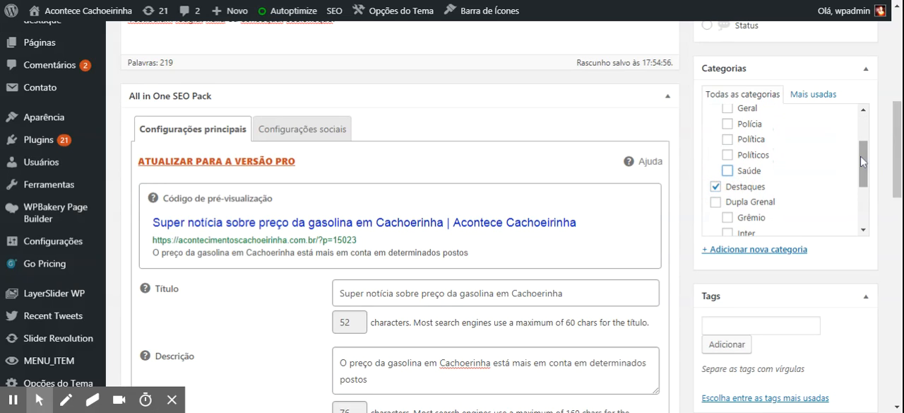
click(727, 108)
click(862, 202)
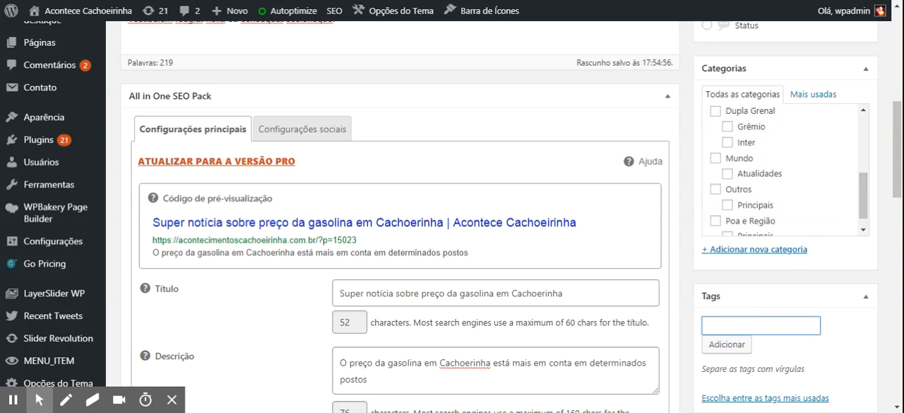
Add the tags "combustível" and "preço" to the post and publish it
text(combustível ,)
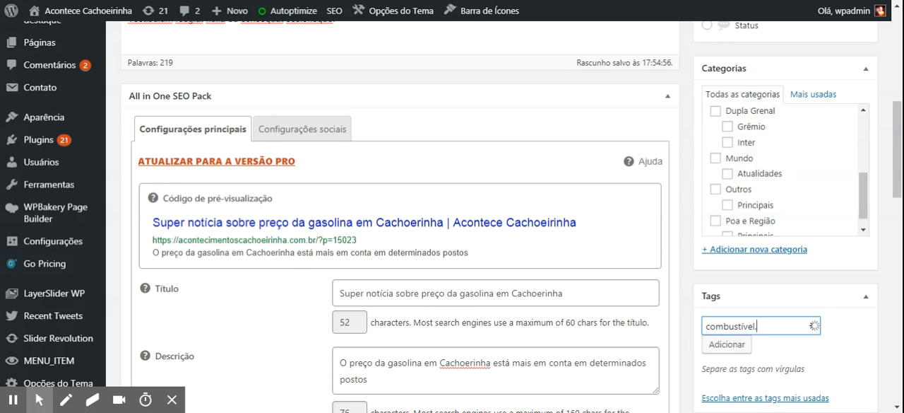
text( preço,)
key(BackSpace)
click(737, 345)
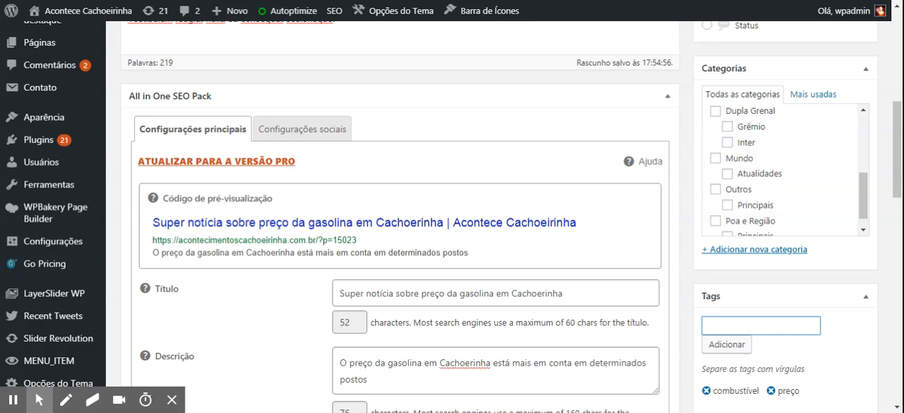
drag(897, 152, 897, 68)
click(855, 147)
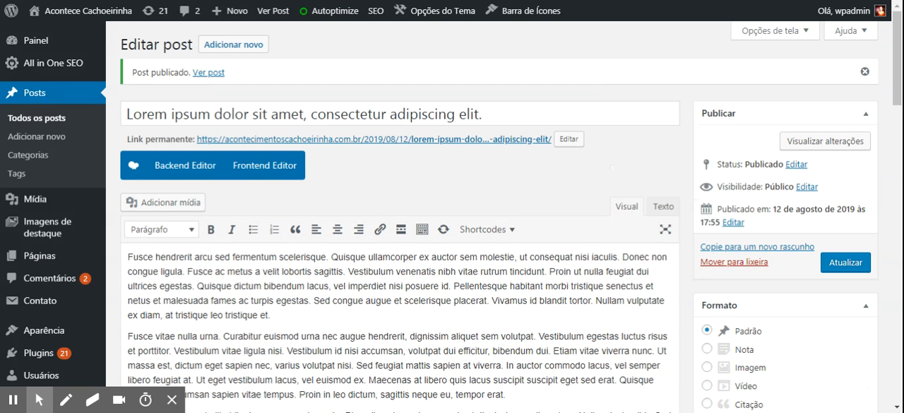
Review the published post's SEO title and description, categories, tags and featured image
scroll(900, 135, down, 10)
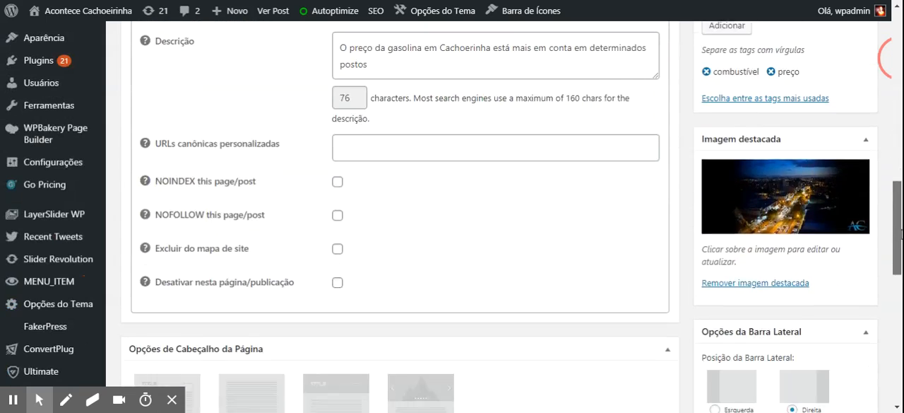
drag(900, 235, 901, 231)
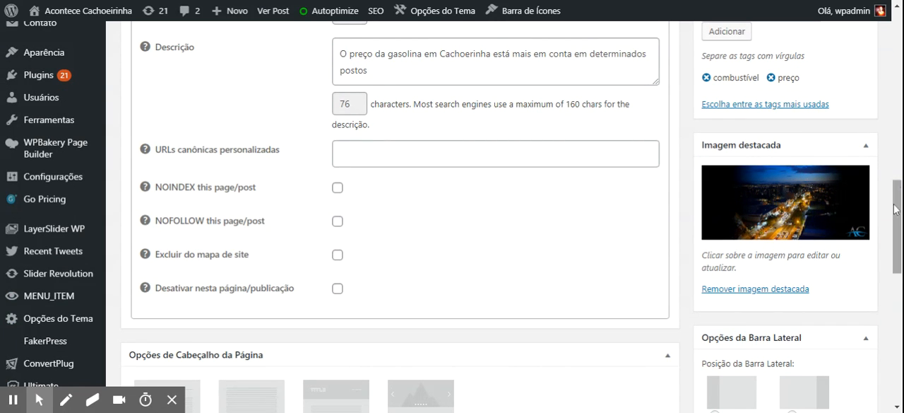
drag(897, 240, 900, 198)
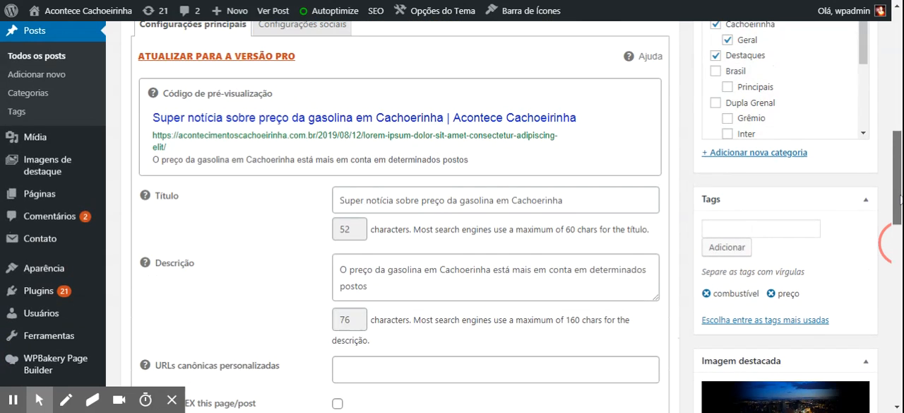
click(396, 201)
click(394, 269)
drag(895, 196, 895, 219)
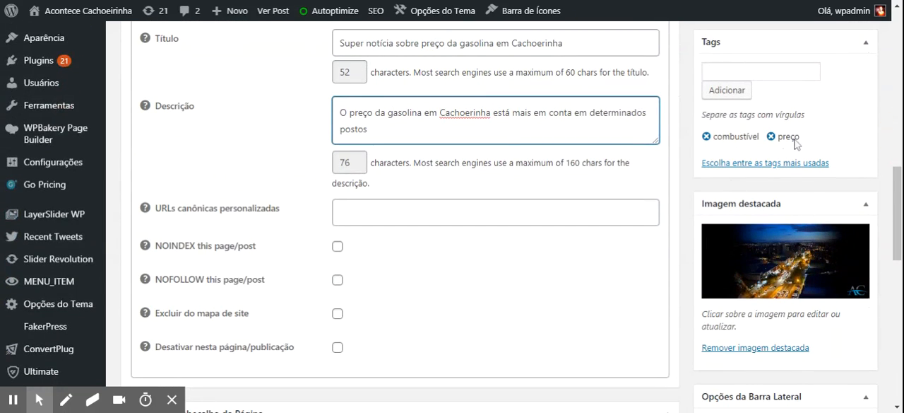
drag(896, 226, 896, 197)
click(760, 197)
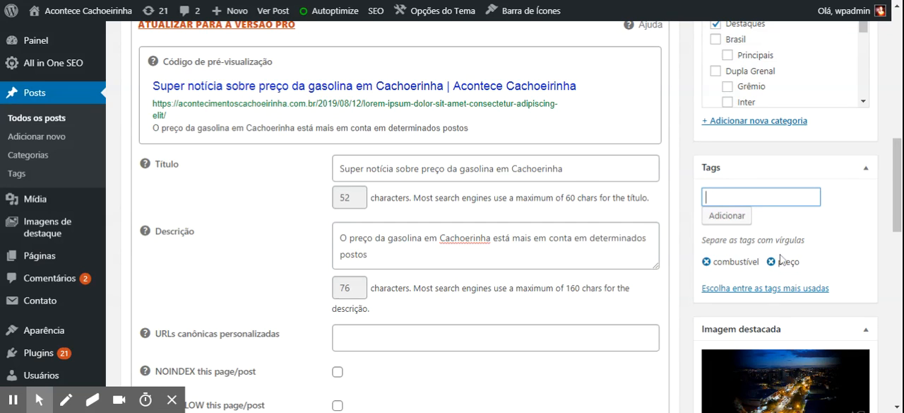
click(894, 206)
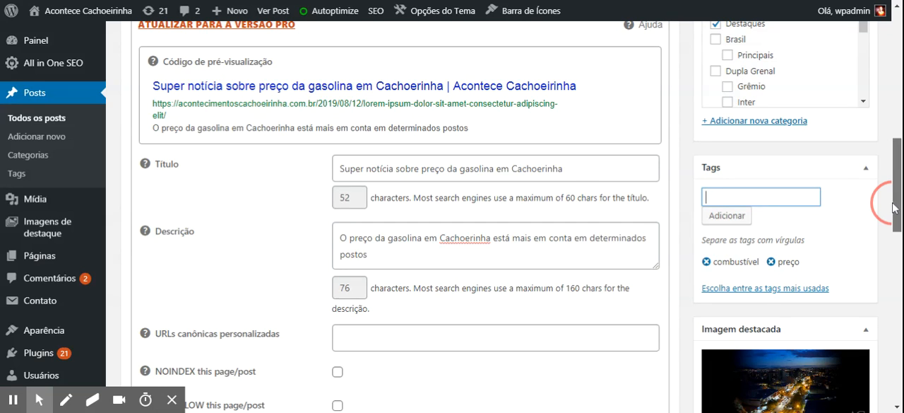
drag(894, 207, 898, 77)
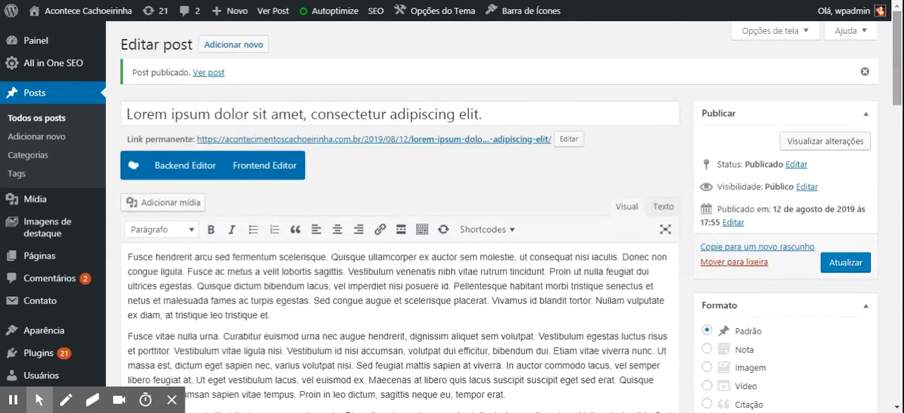